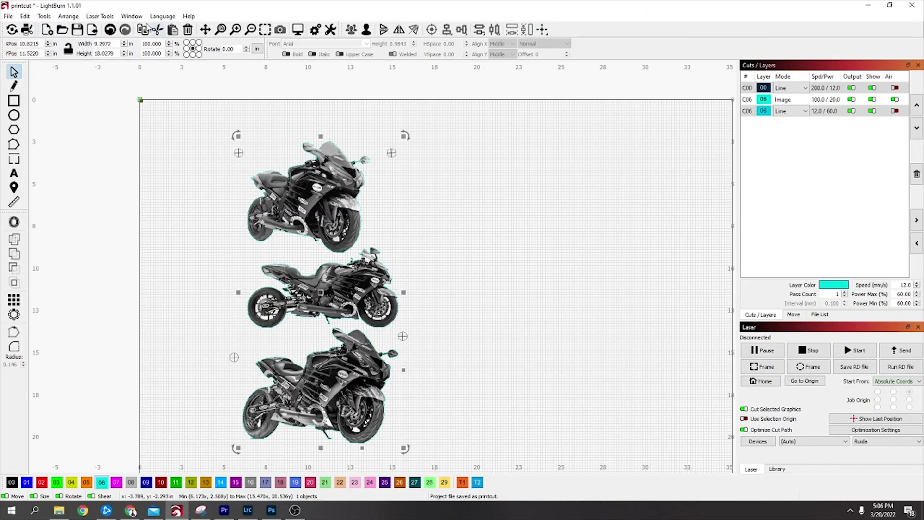
# Check Laser Tools > Print and Cut in LightBurn, then switch to the Photoshop motorcycle layout
pyautogui.click(43, 17)
pyautogui.moveTo(96, 18)
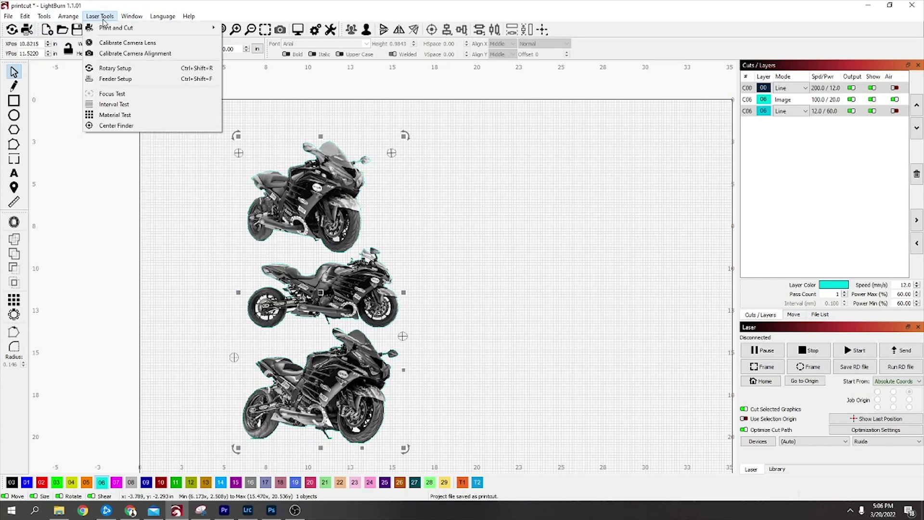
pyautogui.scroll(-1, 252, 405)
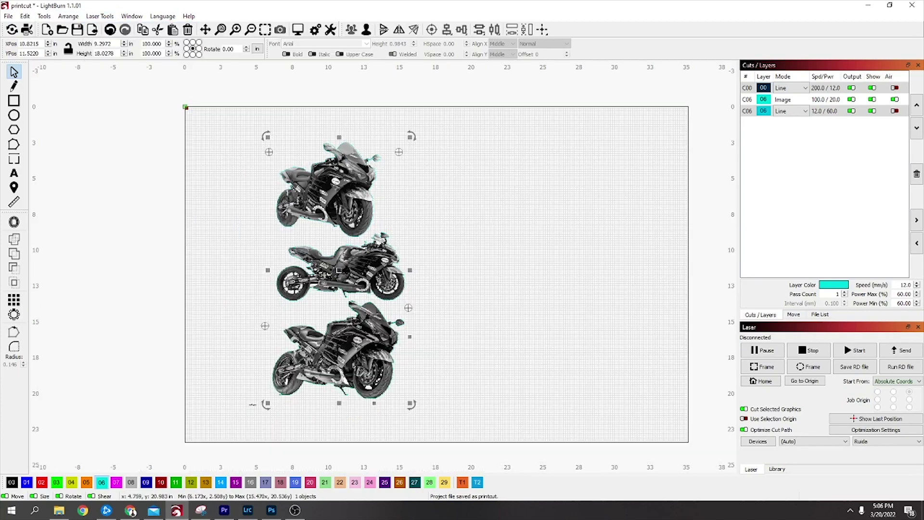
pyautogui.click(272, 509)
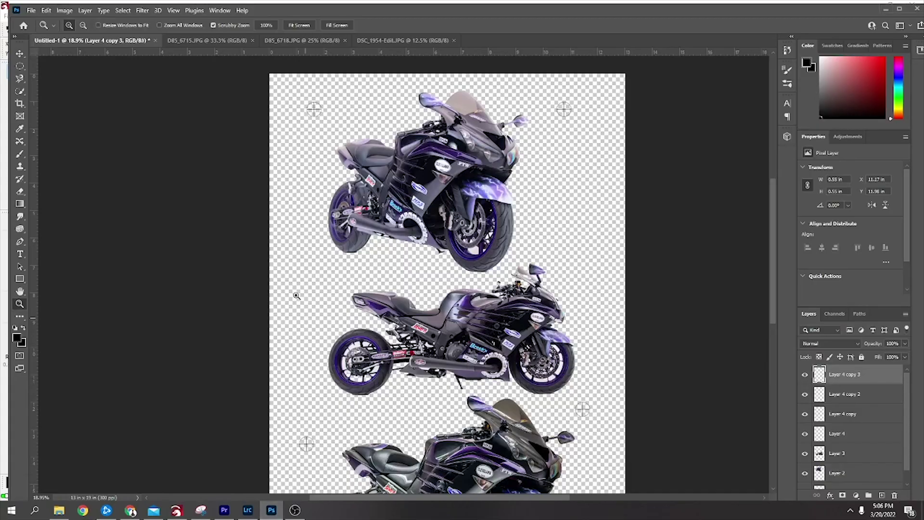
pyautogui.click(243, 41)
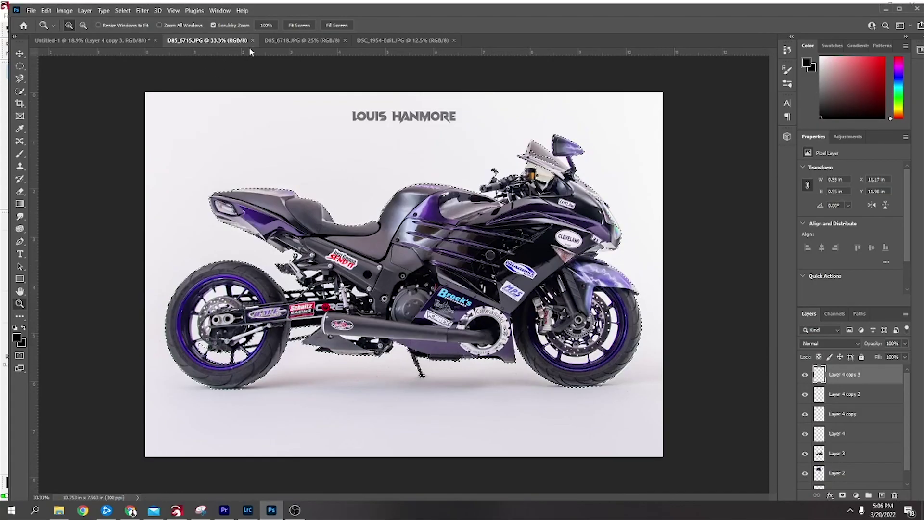
pyautogui.click(301, 40)
pyautogui.click(381, 41)
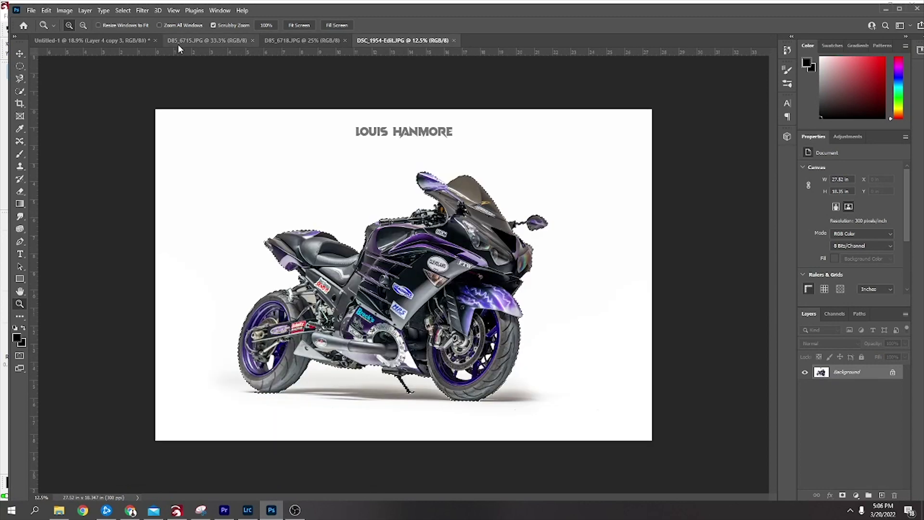
pyautogui.click(114, 39)
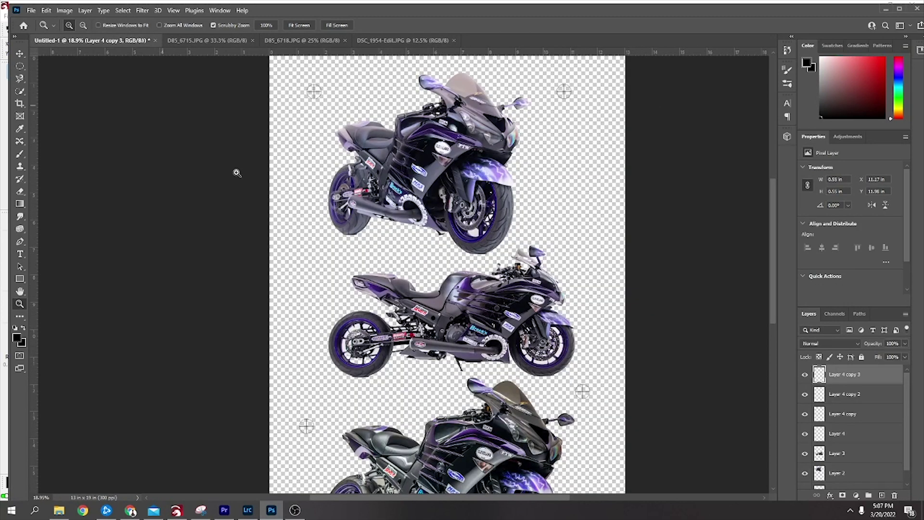
pyautogui.scroll(-2, 309, 159)
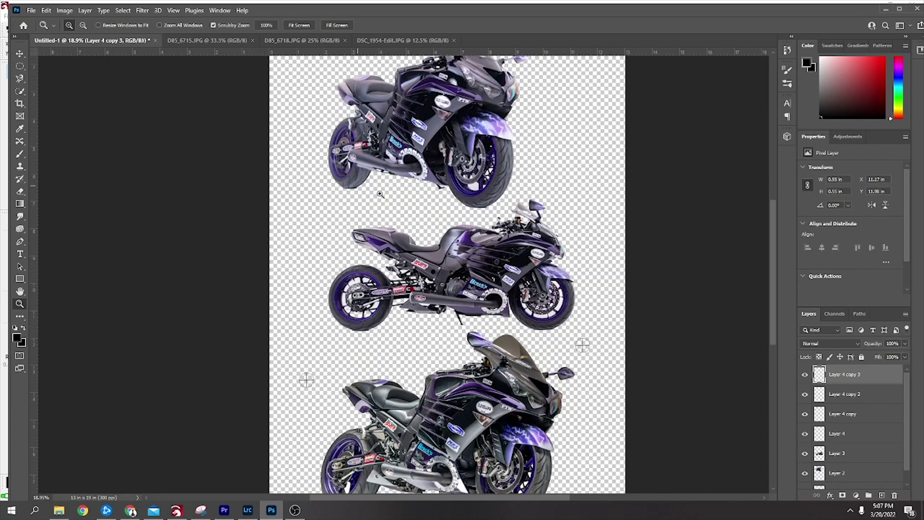
pyautogui.moveTo(518, 280); pyautogui.dragTo(477, 265)
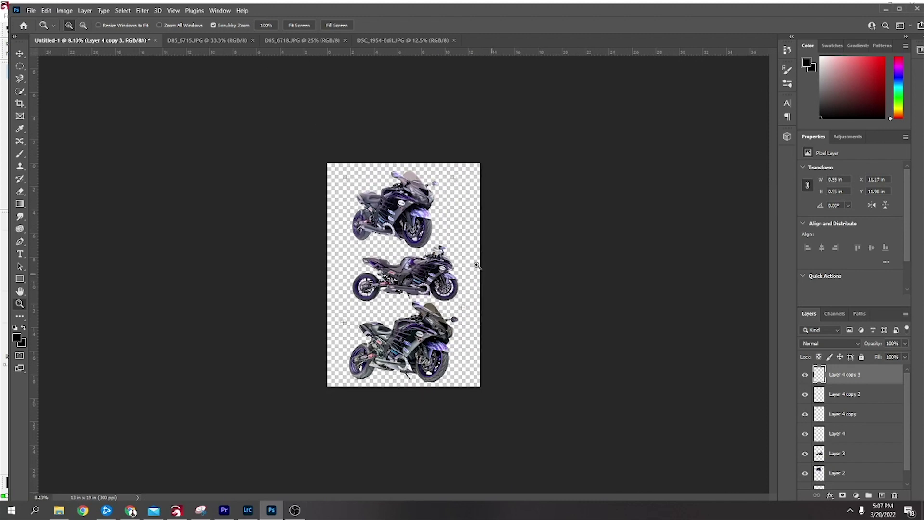
pyautogui.click(65, 10)
pyautogui.click(98, 87)
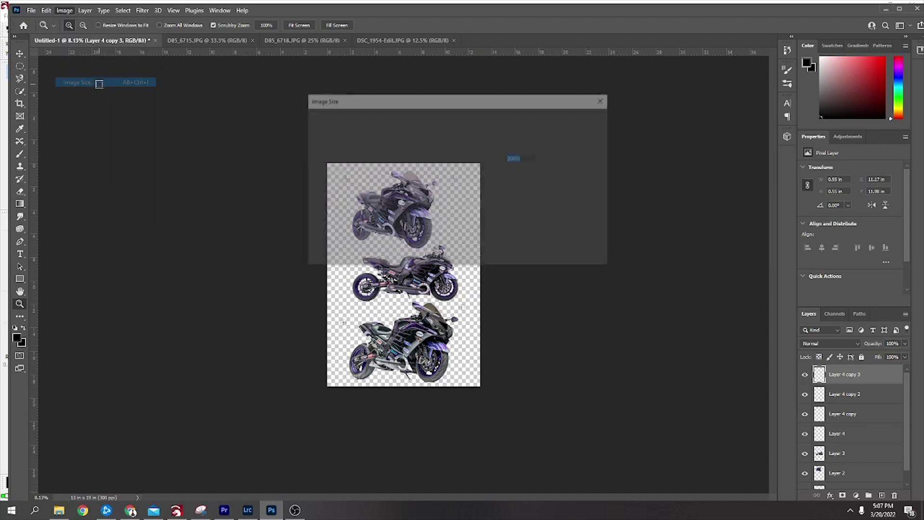
pyautogui.click(590, 160)
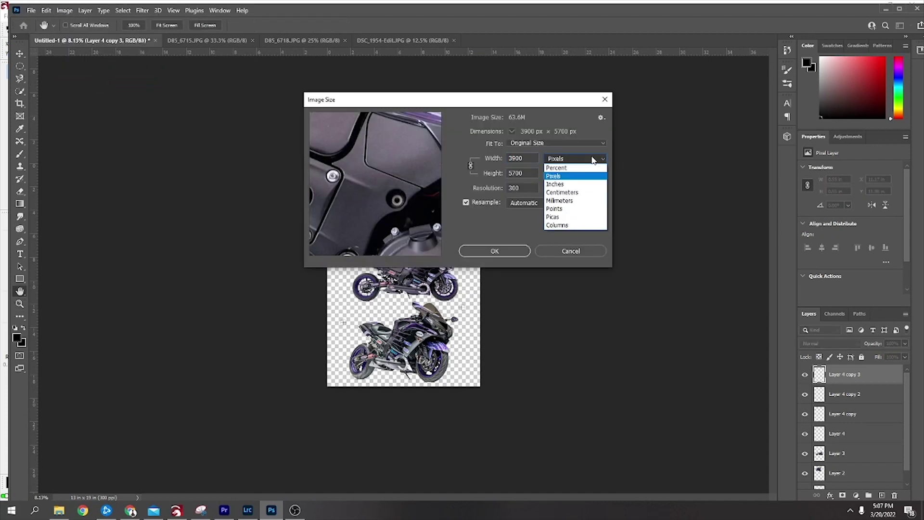
pyautogui.click(585, 181)
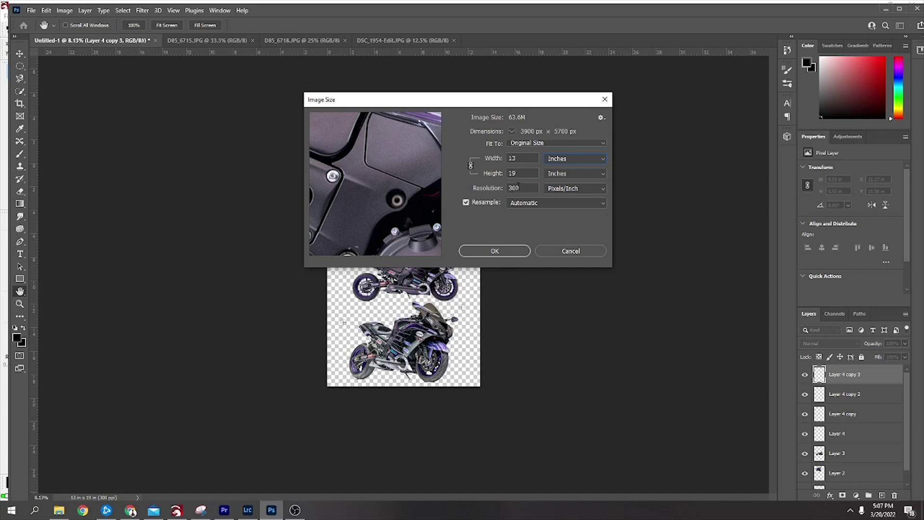
pyautogui.click(605, 100)
# Draw a small circle left of the middle motorcycle and stroke it with a 3 px outline
pyautogui.moveTo(359, 324); pyautogui.dragTo(392, 312)
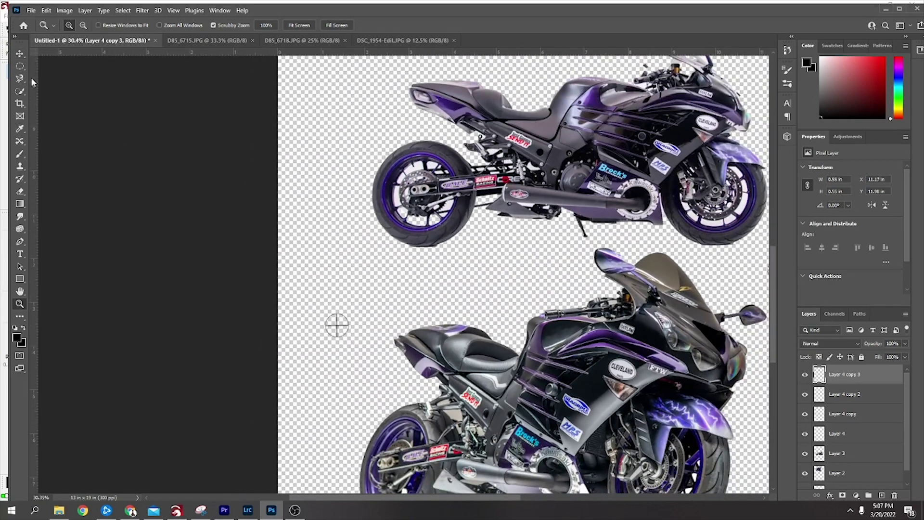
pyautogui.click(20, 66)
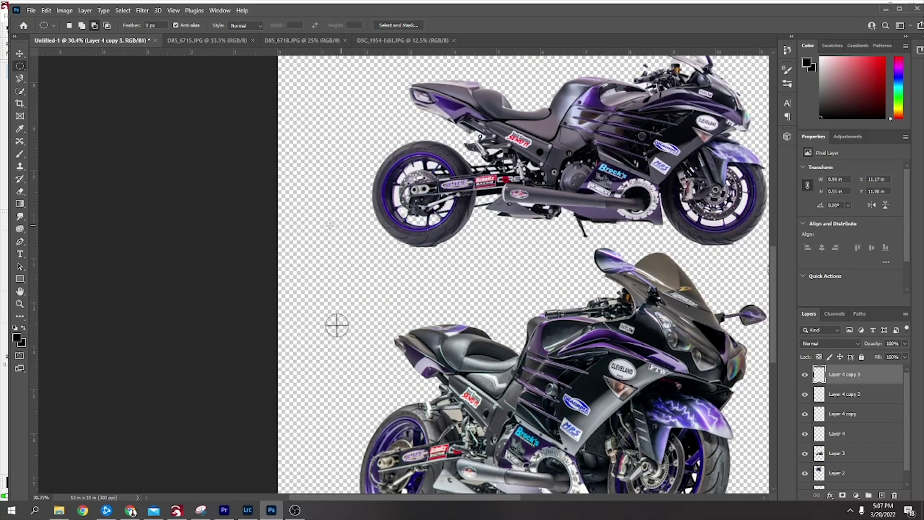
pyautogui.moveTo(322, 216); pyautogui.dragTo(357, 244)
pyautogui.press('b')
pyautogui.click(46, 11)
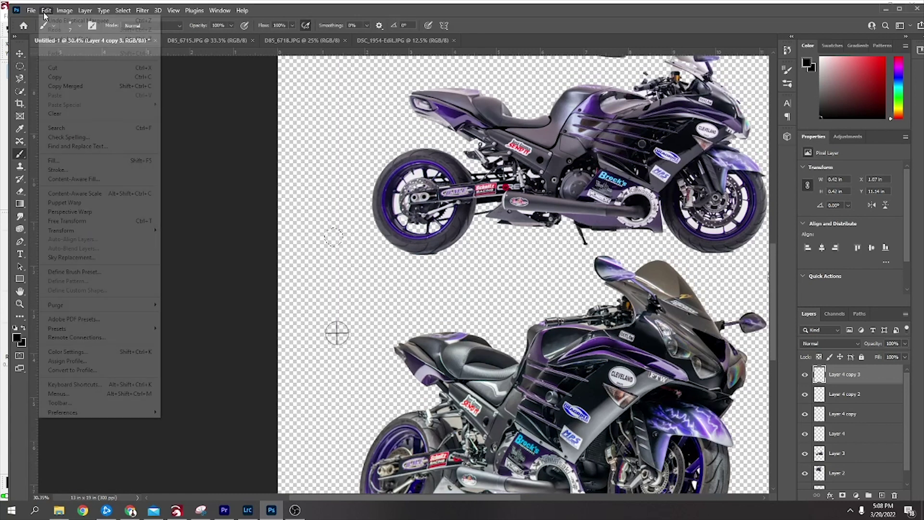
pyautogui.click(57, 169)
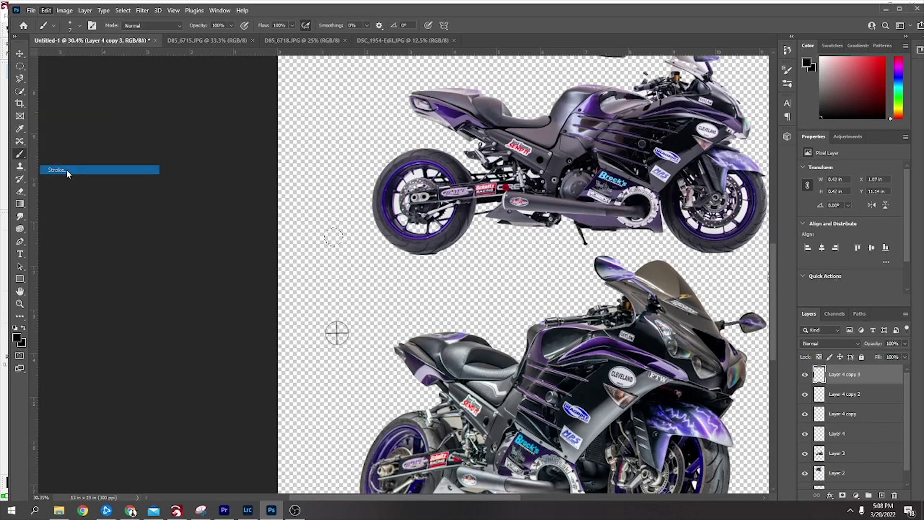
pyautogui.click(524, 127)
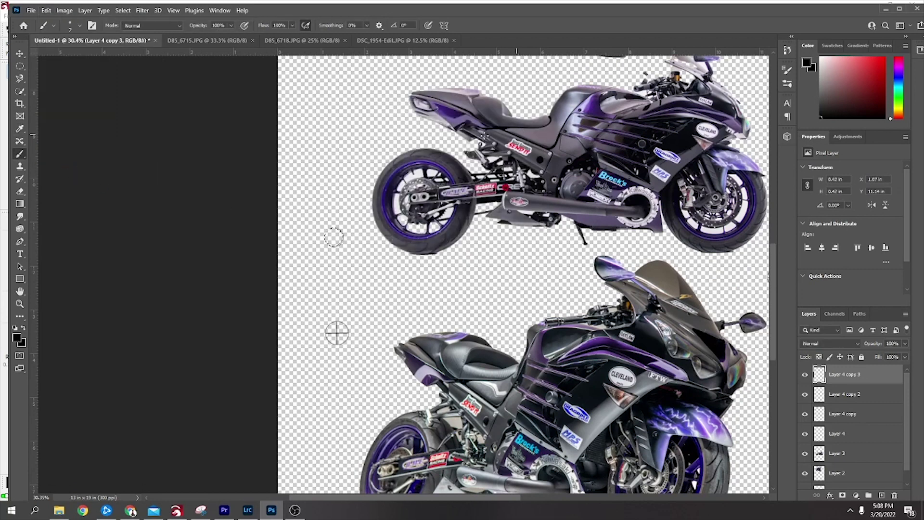
pyautogui.hotkey('ctrl', 'd')
# Brush a vertical and a horizontal line through the ring to form the crosshair
pyautogui.press('z')
pyautogui.moveTo(332, 338); pyautogui.dragTo(385, 339)
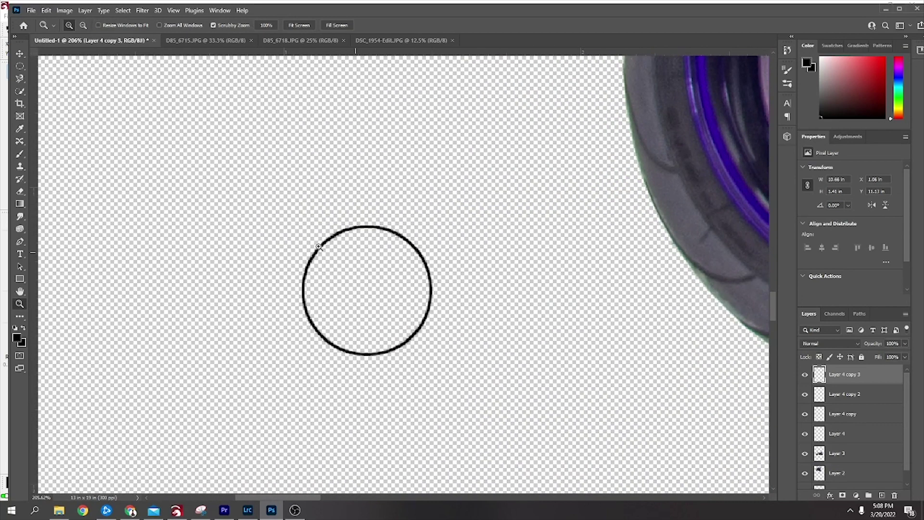
pyautogui.click(21, 153)
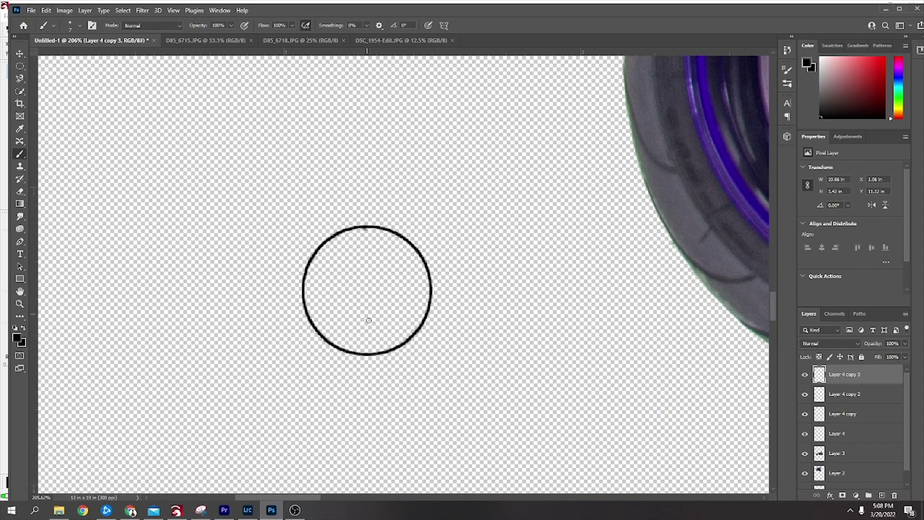
pyautogui.keyDown('shift'); pyautogui.click(369, 354); pyautogui.keyUp('shift')
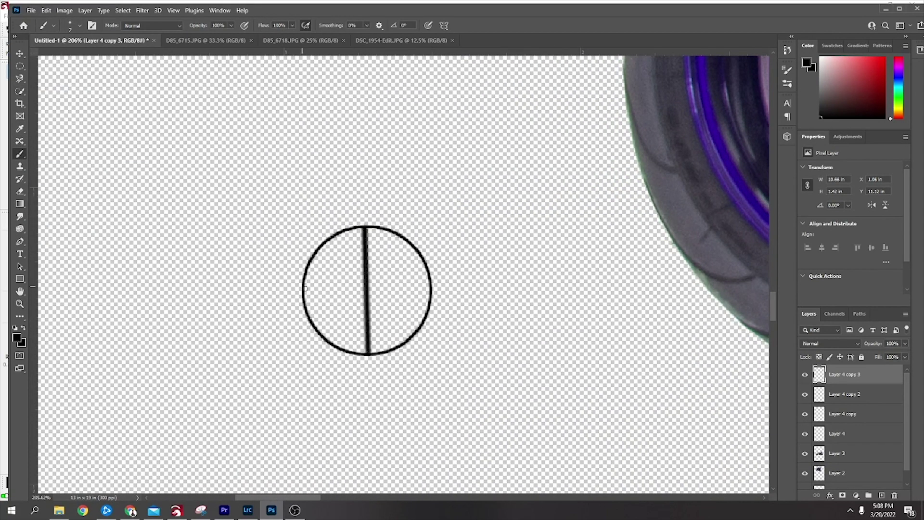
pyautogui.keyDown('shift'); pyautogui.click(430, 288); pyautogui.keyUp('shift')
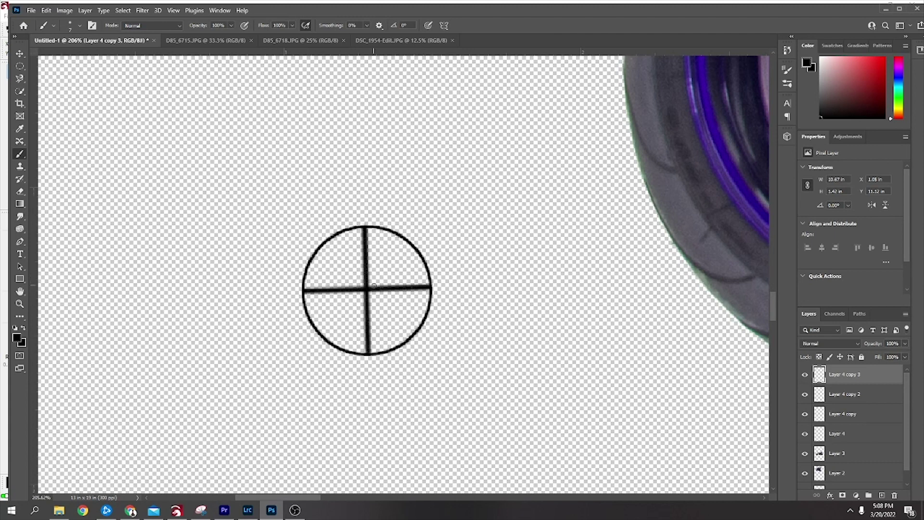
pyautogui.press('z')
pyautogui.moveTo(381, 289); pyautogui.dragTo(335, 289)
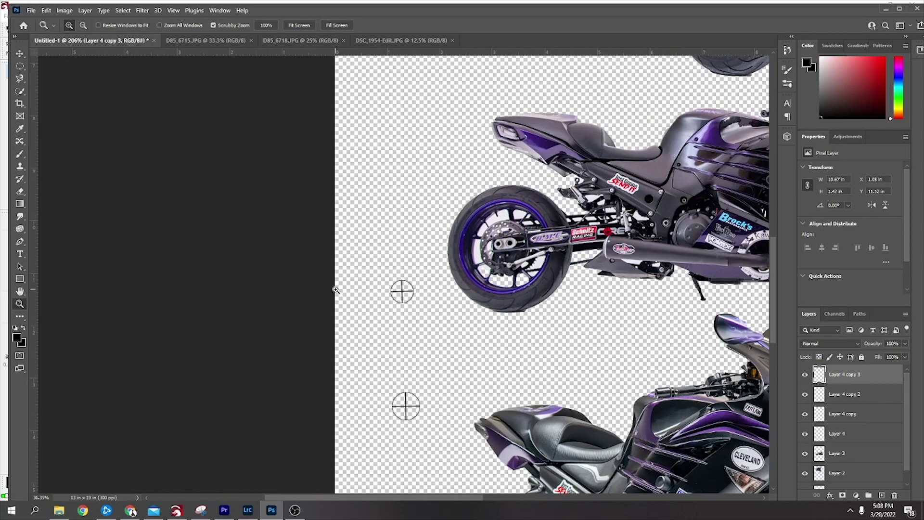
# Fit the whole page in view and export the layout with Save for Web (Legacy)
pyautogui.moveTo(390, 302); pyautogui.dragTo(376, 303)
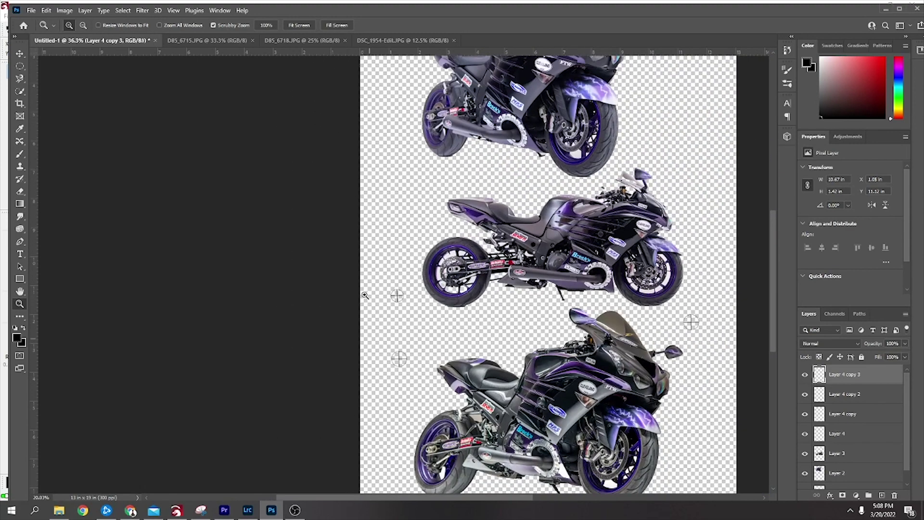
pyautogui.moveTo(604, 341); pyautogui.dragTo(570, 334)
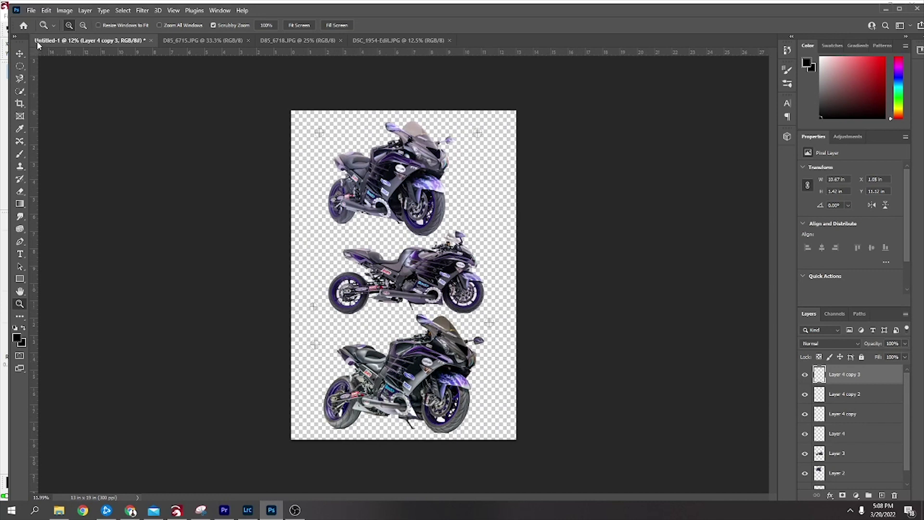
pyautogui.click(32, 13)
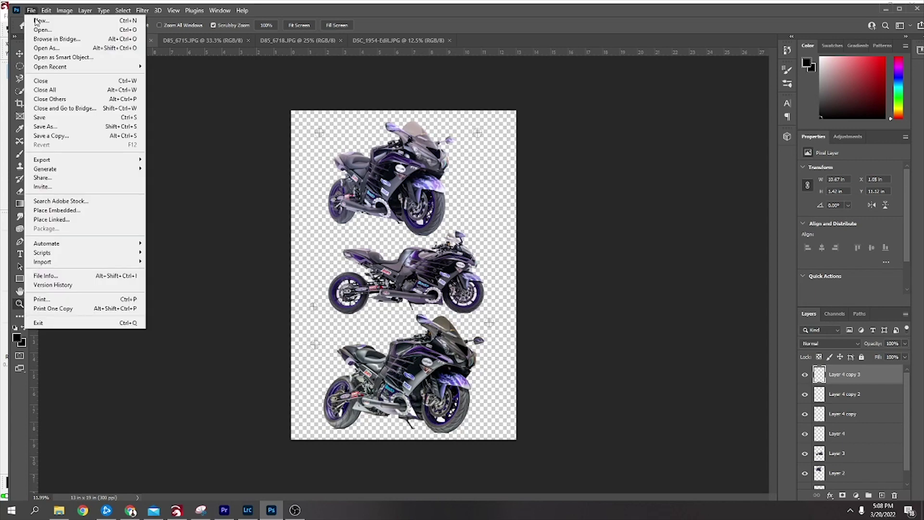
pyautogui.moveTo(78, 162)
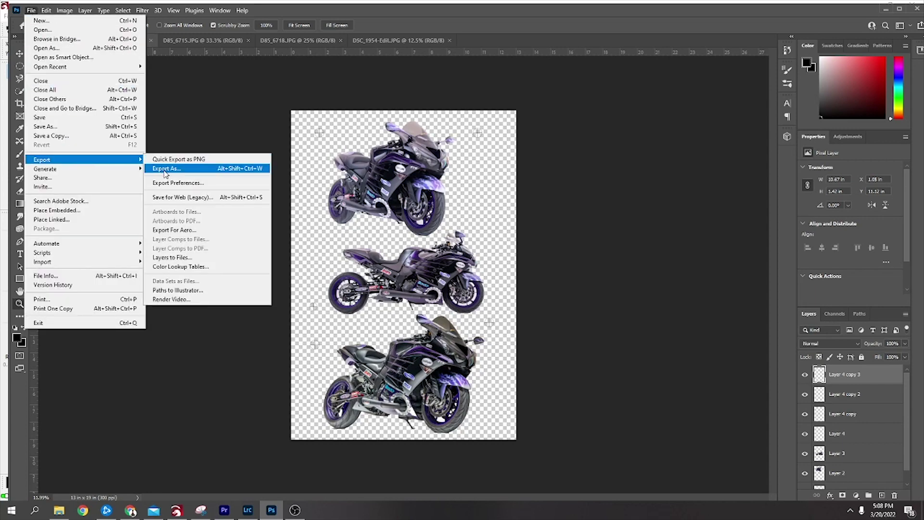
pyautogui.click(182, 197)
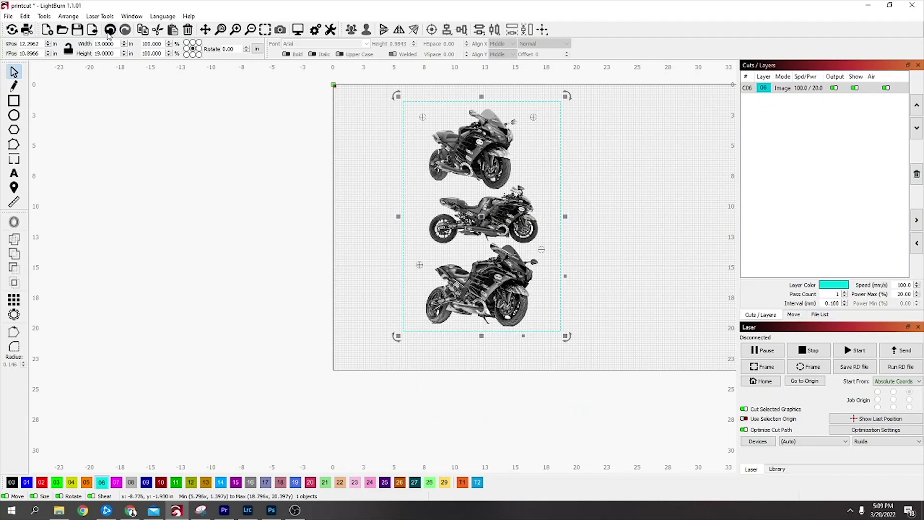
# Cancel the file import, then enlarge the motorcycle group and move it down and left
pyautogui.click(92, 30)
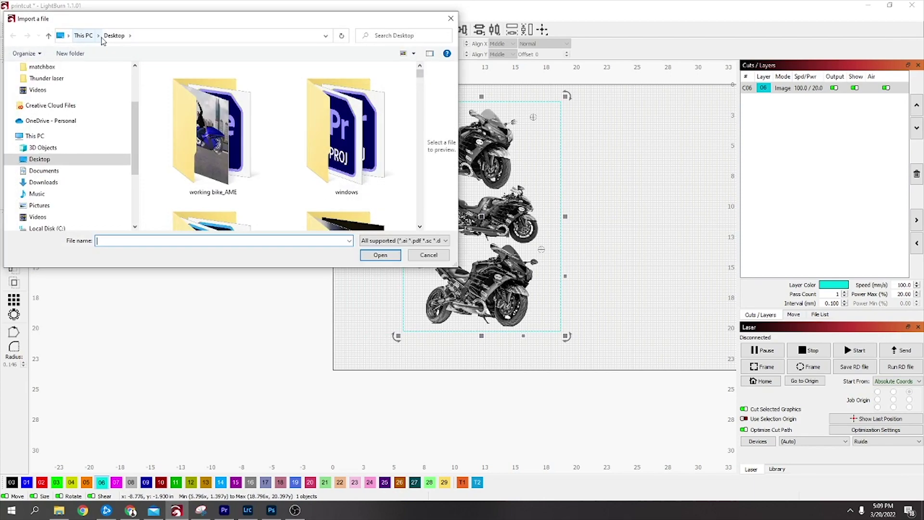
pyautogui.click(451, 19)
pyautogui.scroll(3, 493, 187)
pyautogui.scroll(-1, 523, 145)
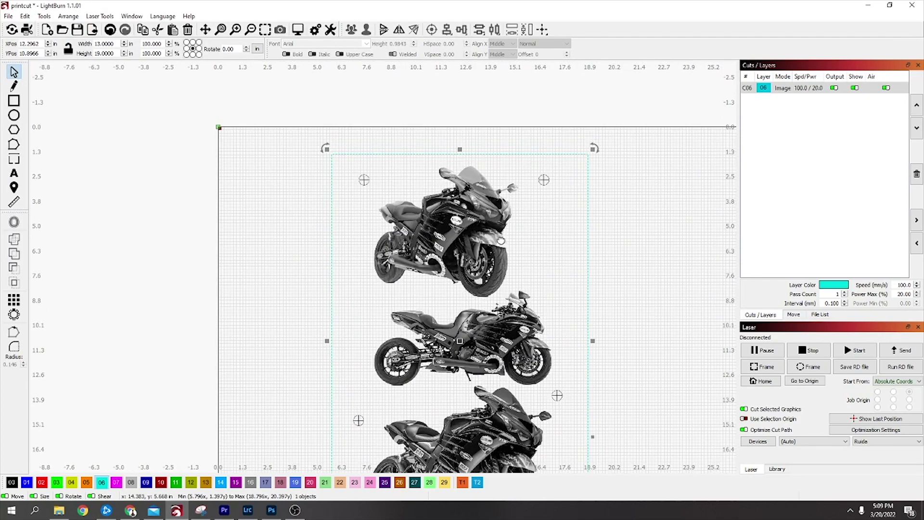
pyautogui.scroll(2, 539, 194)
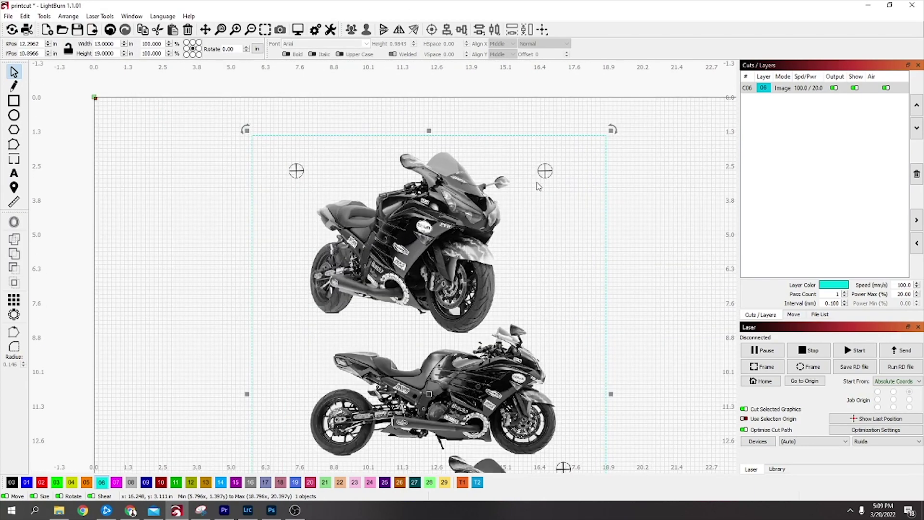
pyautogui.scroll(1, 539, 188)
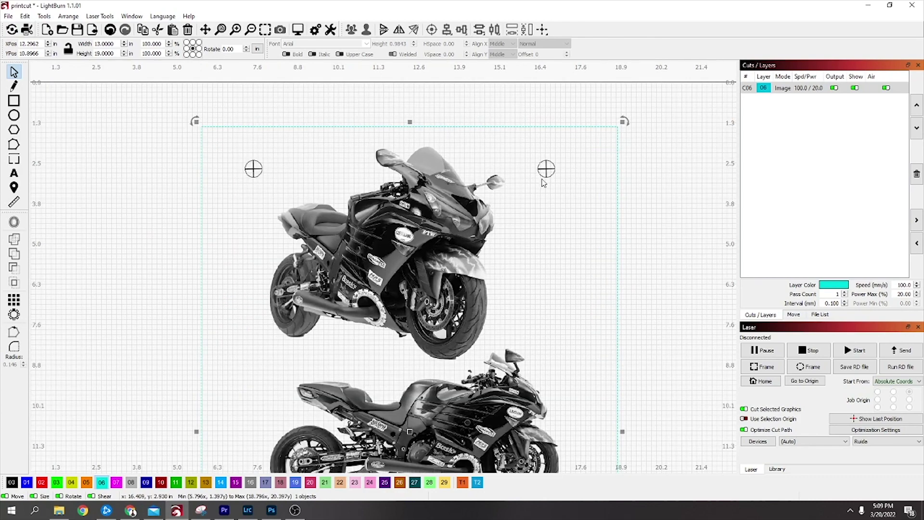
pyautogui.scroll(-3, 476, 218)
pyautogui.scroll(-3, 475, 217)
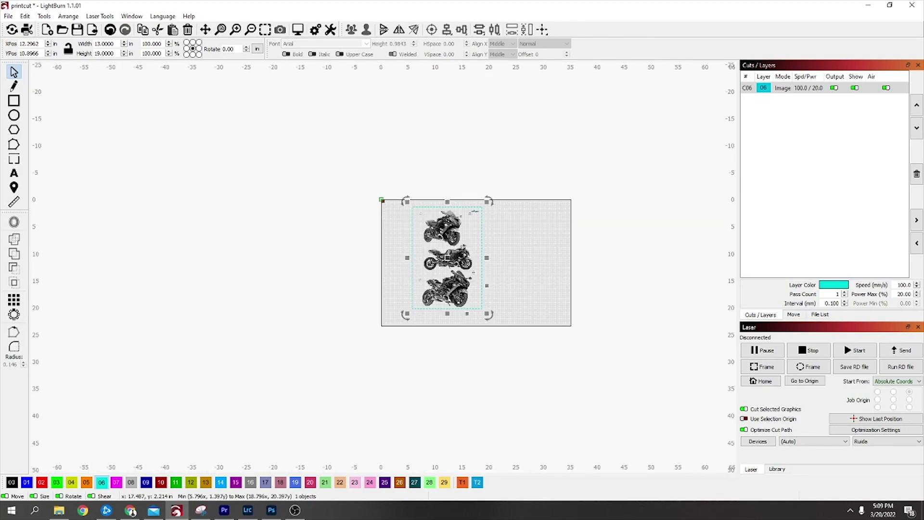
pyautogui.moveTo(489, 206); pyautogui.dragTo(642, 129)
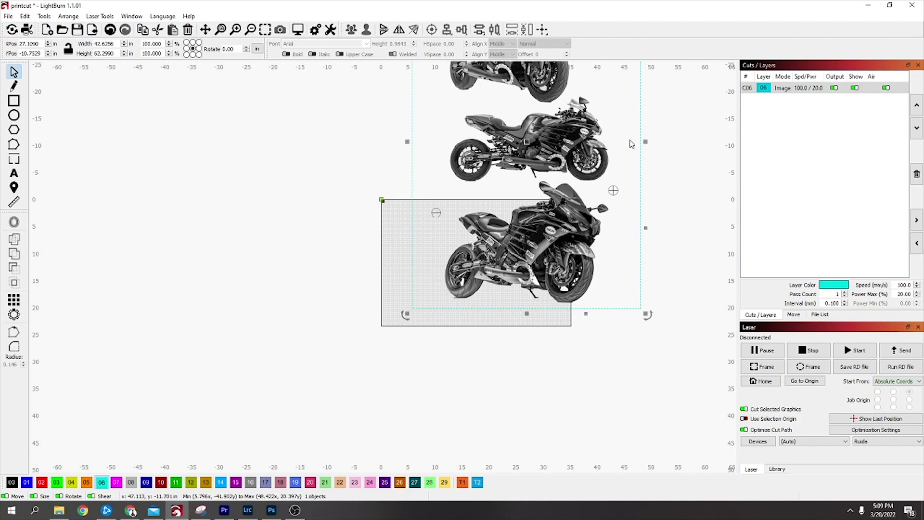
pyautogui.moveTo(525, 139); pyautogui.dragTo(489, 249)
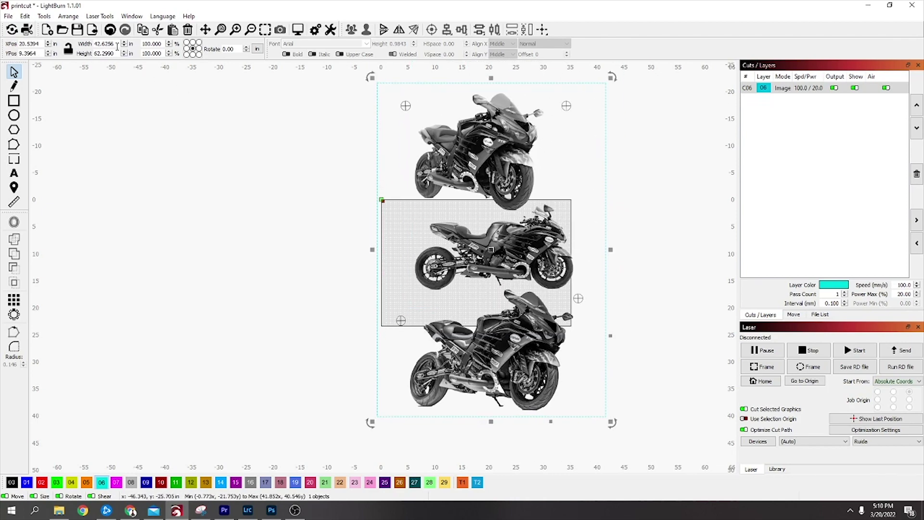
# Set the image to 13 in wide by 19 in high, shift it left, and open its context menu
pyautogui.click(80, 45)
pyautogui.write('13')
pyautogui.press('Tab')
pyautogui.write('1')
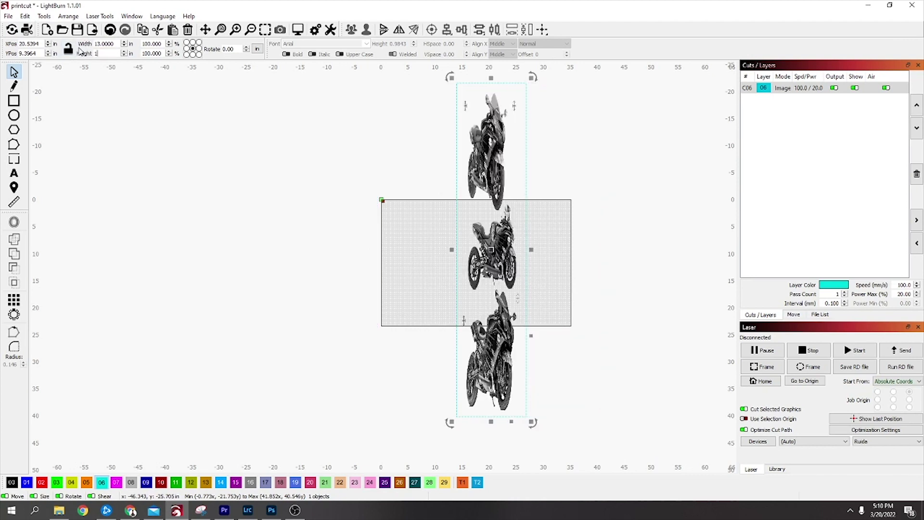
pyautogui.write('9')
pyautogui.click(109, 94)
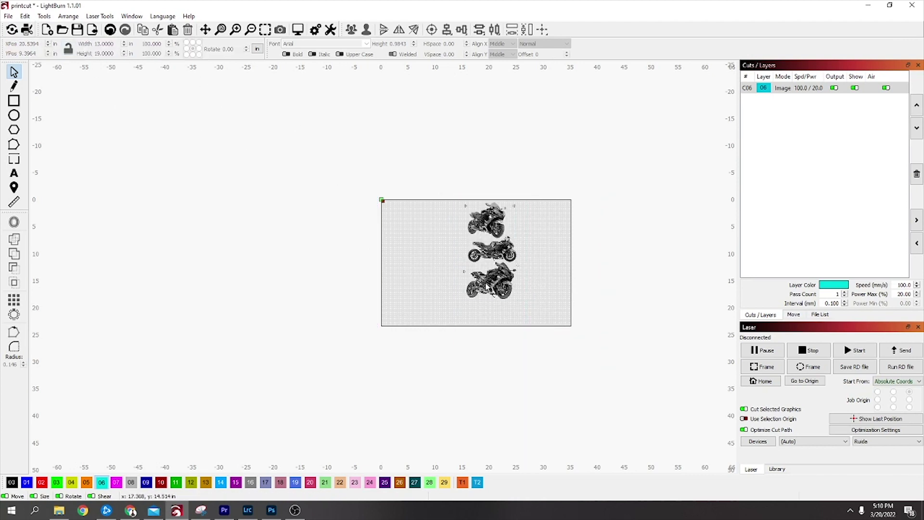
pyautogui.scroll(3, 539, 239)
pyautogui.scroll(2, 547, 297)
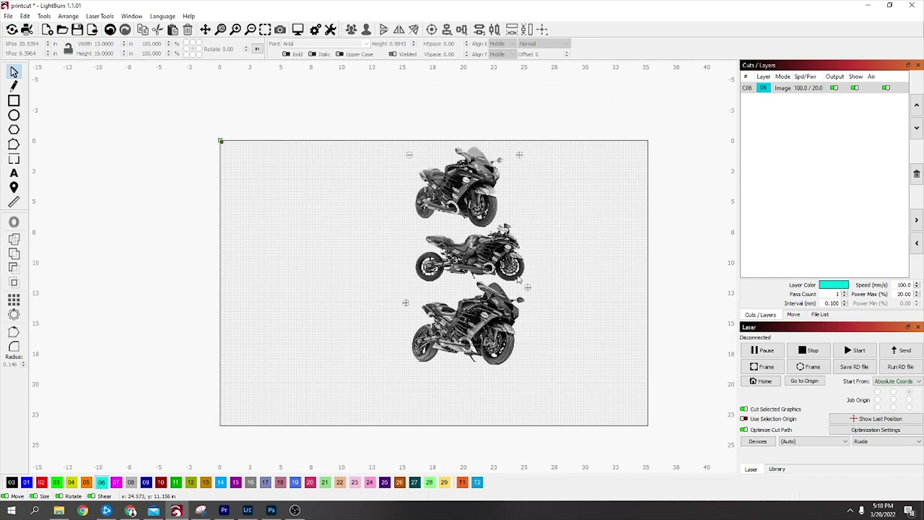
pyautogui.moveTo(493, 280); pyautogui.dragTo(380, 299)
pyautogui.rightClick(359, 265)
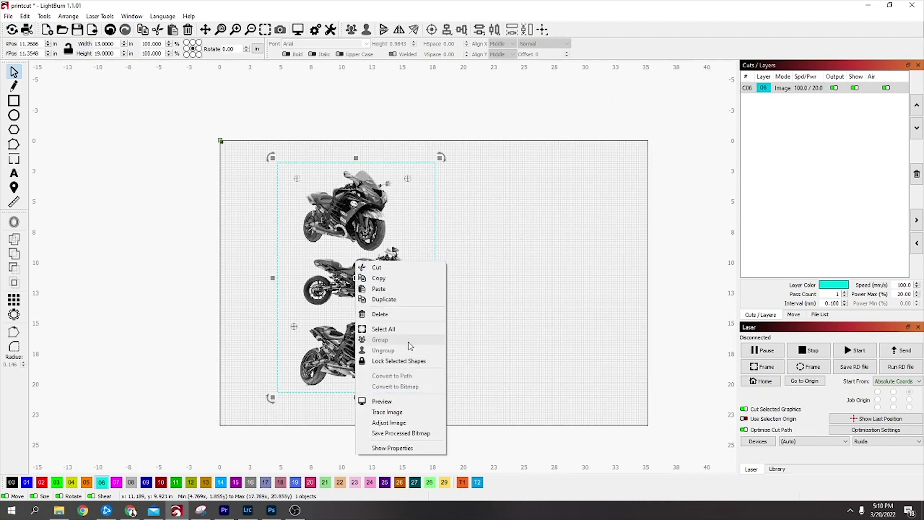
# Run Trace Image with the Threshold slider at 252 and accept the cyan outlines
pyautogui.click(388, 412)
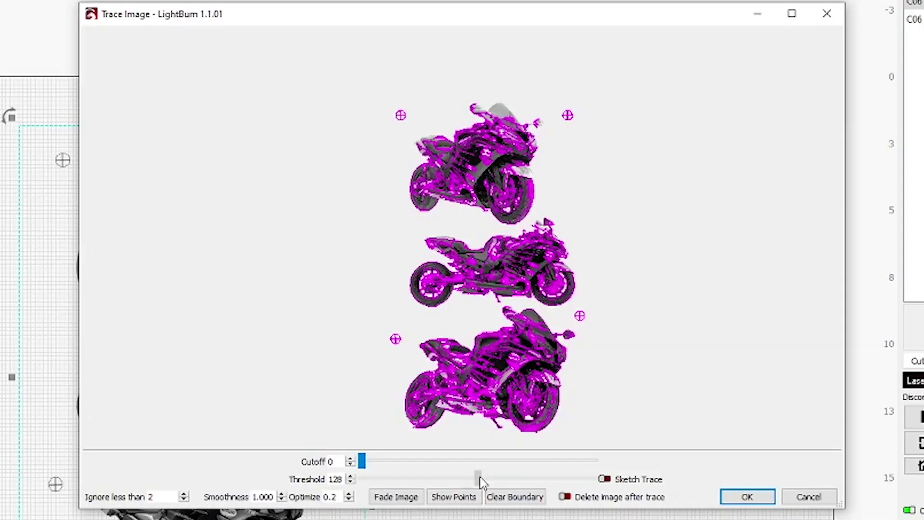
pyautogui.moveTo(473, 388); pyautogui.dragTo(550, 390)
pyautogui.moveTo(601, 481)
pyautogui.mouseDown()
pyautogui.moveTo(591, 480)
pyautogui.moveTo(602, 486)
pyautogui.mouseUp()
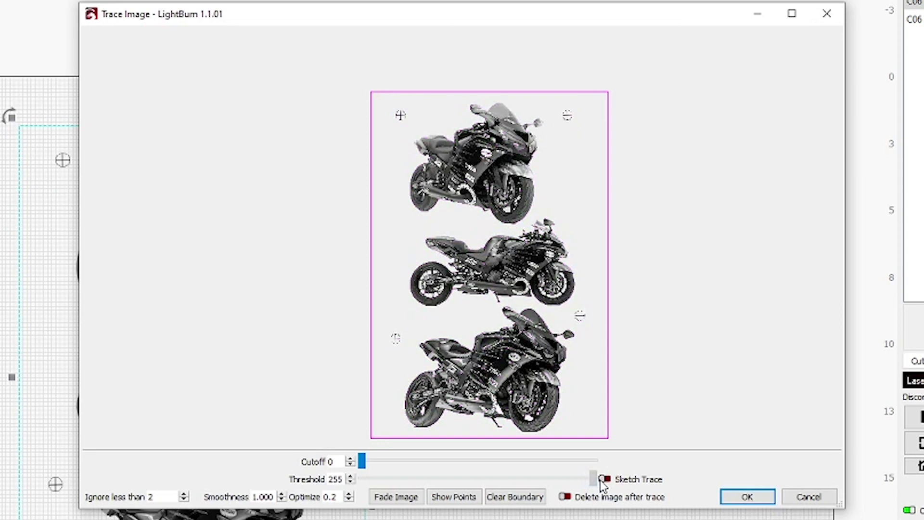
pyautogui.moveTo(597, 483); pyautogui.dragTo(591, 478)
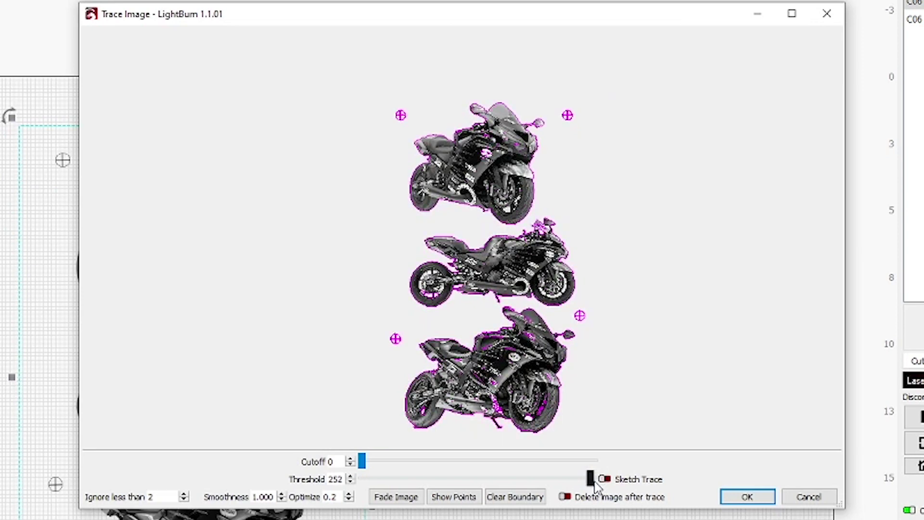
pyautogui.scroll(3, 558, 313)
pyautogui.scroll(2, 537, 299)
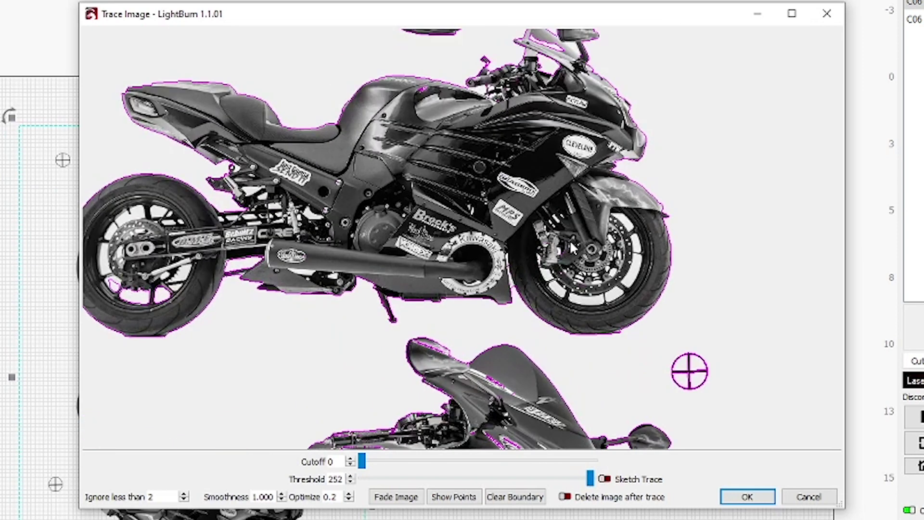
pyautogui.scroll(1, 664, 217)
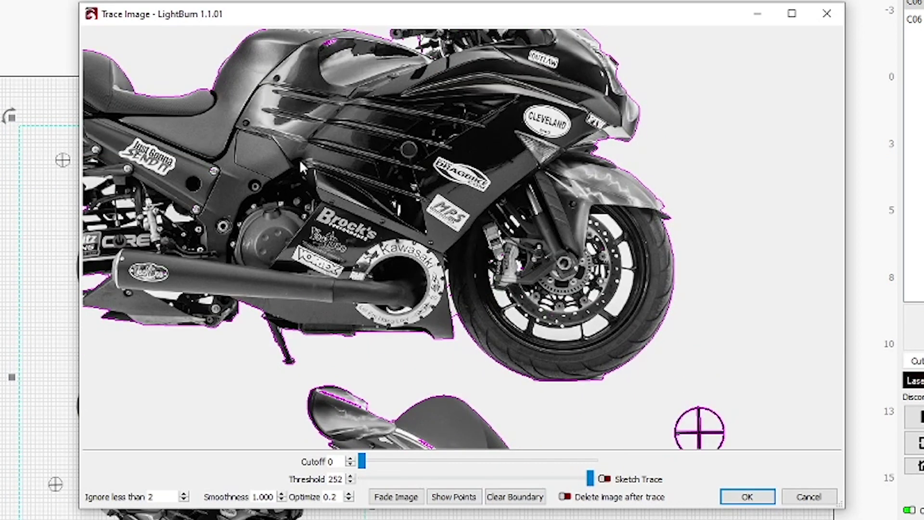
pyautogui.click(746, 497)
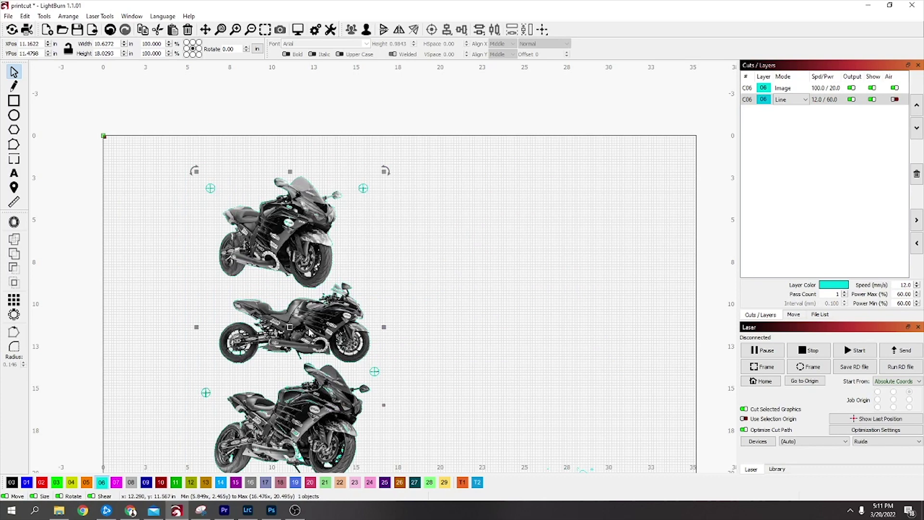
# Move the traced outlines to the right of the photos and ungroup them
pyautogui.moveTo(290, 331)
pyautogui.mouseDown()
pyautogui.moveTo(536, 327)
pyautogui.moveTo(539, 315)
pyautogui.mouseUp()
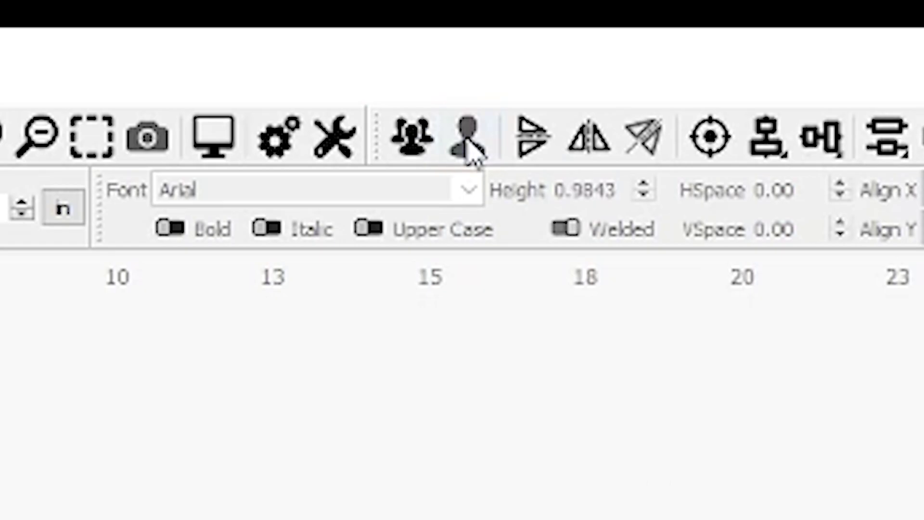
pyautogui.click(366, 29)
pyautogui.scroll(3, 559, 224)
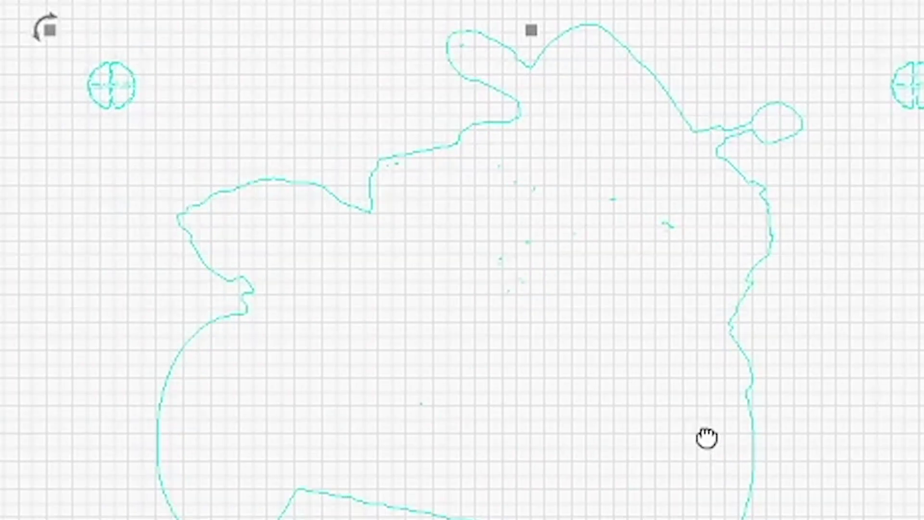
# Marquee-select the stray inner detail fragments inside the outlines and delete them
pyautogui.moveTo(551, 318); pyautogui.dragTo(557, 184)
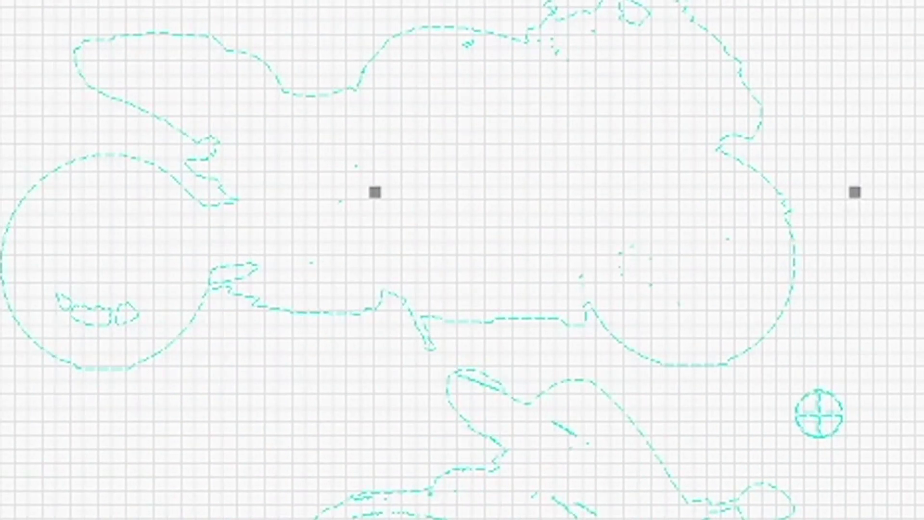
pyautogui.click(738, 115)
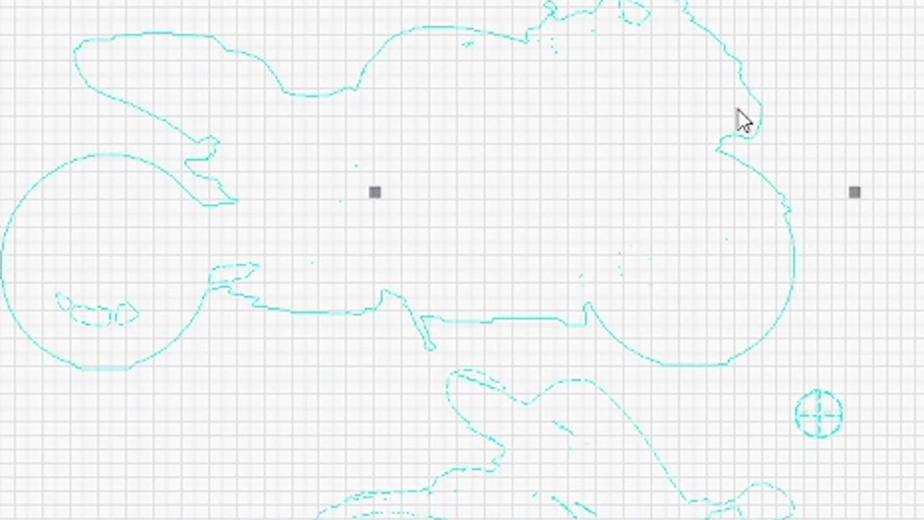
pyautogui.moveTo(765, 421); pyautogui.dragTo(738, 132)
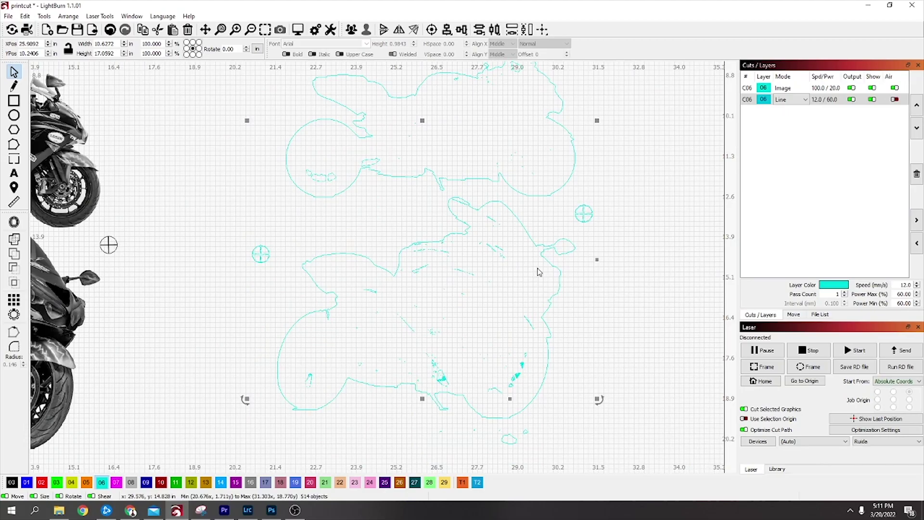
pyautogui.press('Delete')
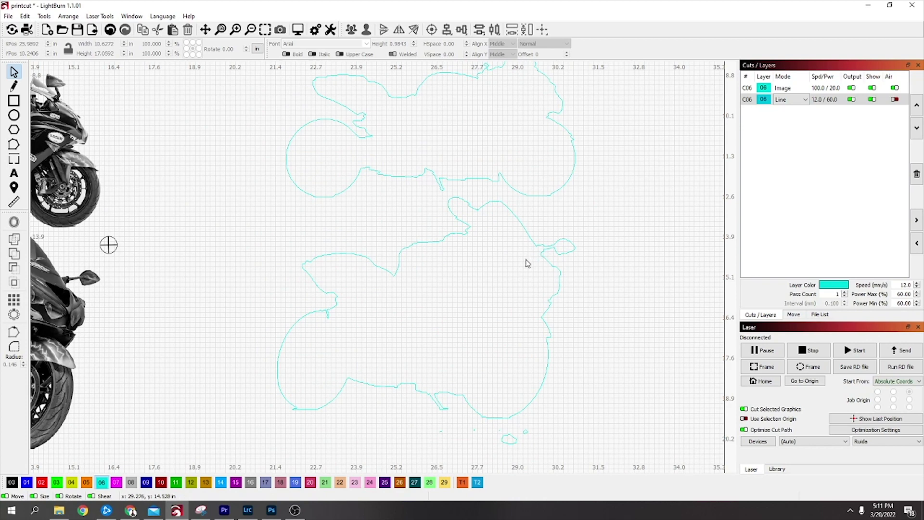
pyautogui.scroll(3, 270, 317)
# Node-edit the lower motorcycle outline, deleting the notch's loop and remaining strands
pyautogui.click(299, 254)
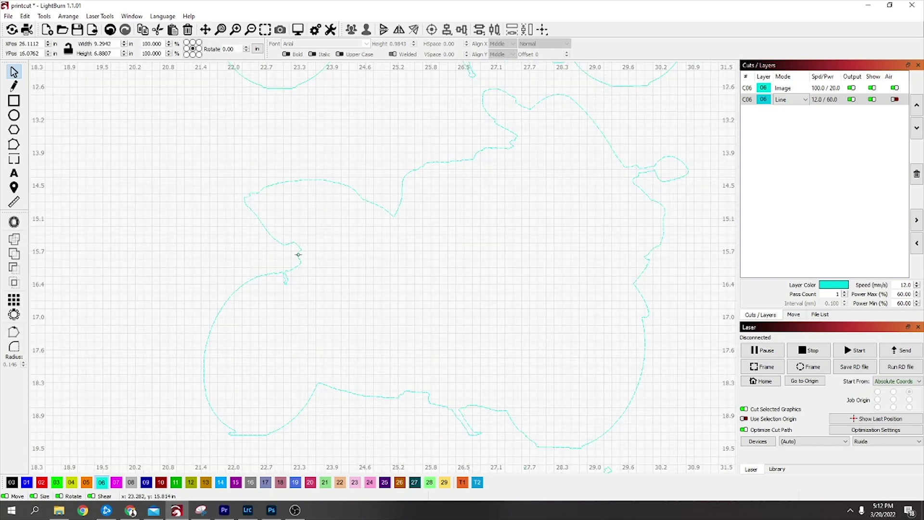
pyautogui.click(14, 145)
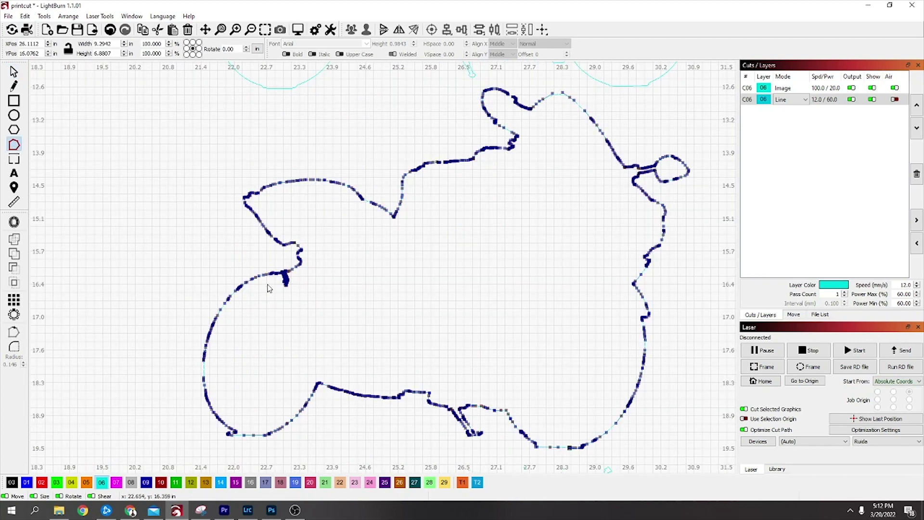
pyautogui.scroll(8, 284, 284)
pyautogui.scroll(2, 300, 270)
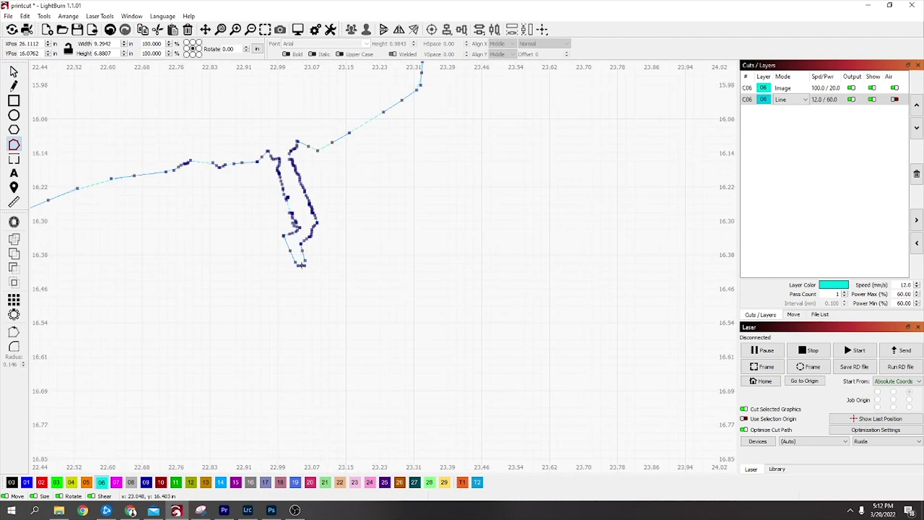
pyautogui.press('d')
pyautogui.press('d')
pyautogui.press('d')
pyautogui.press('d')
pyautogui.press('d')
pyautogui.press('d')
pyautogui.press('d')
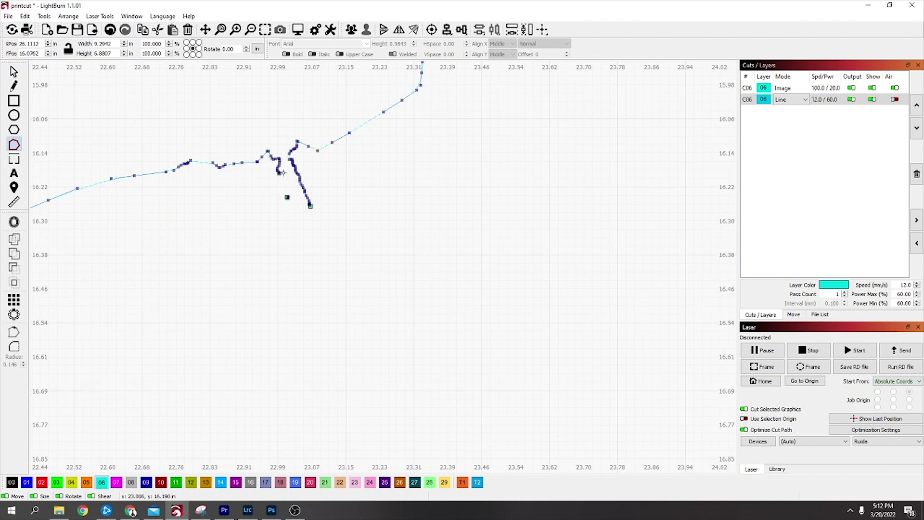
pyautogui.press('d')
pyautogui.press('d')
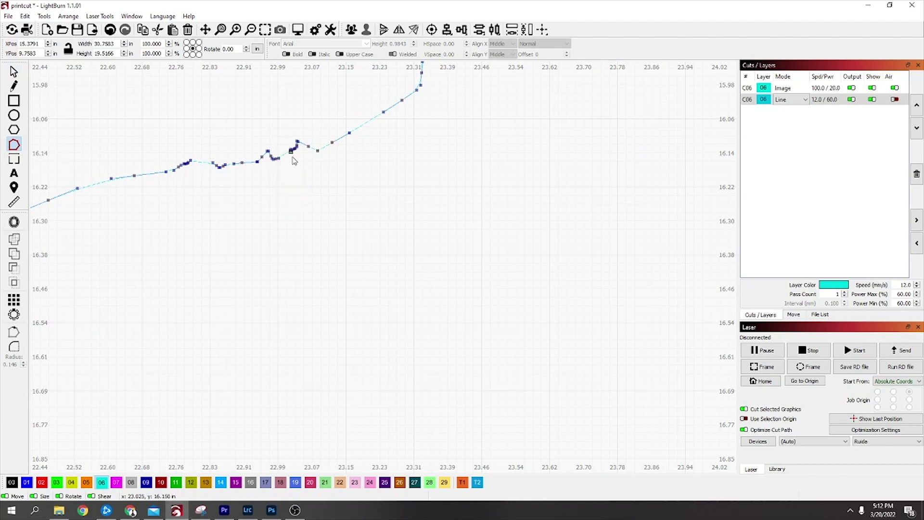
pyautogui.scroll(10, 294, 161)
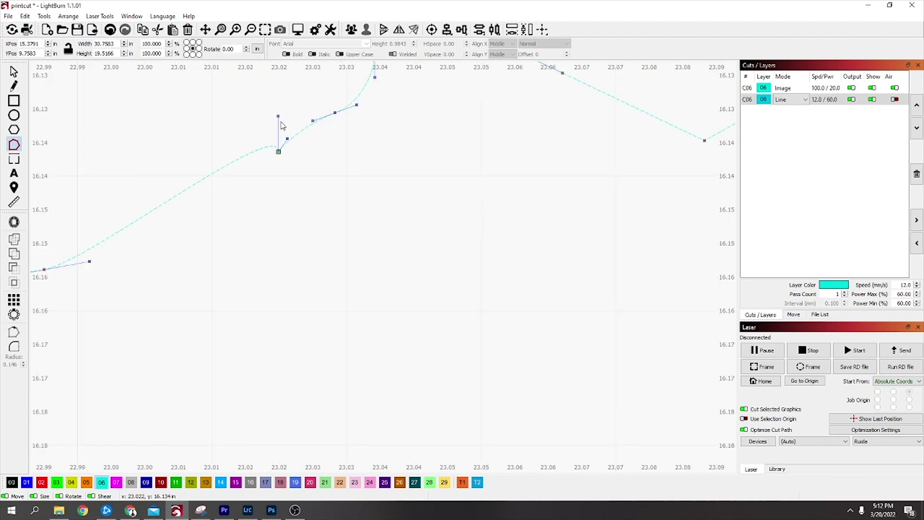
# Show the whole page, marquee-select just the cyan cut outlines, and group them
pyautogui.hotkey('ctrl', 'shift', 'a')
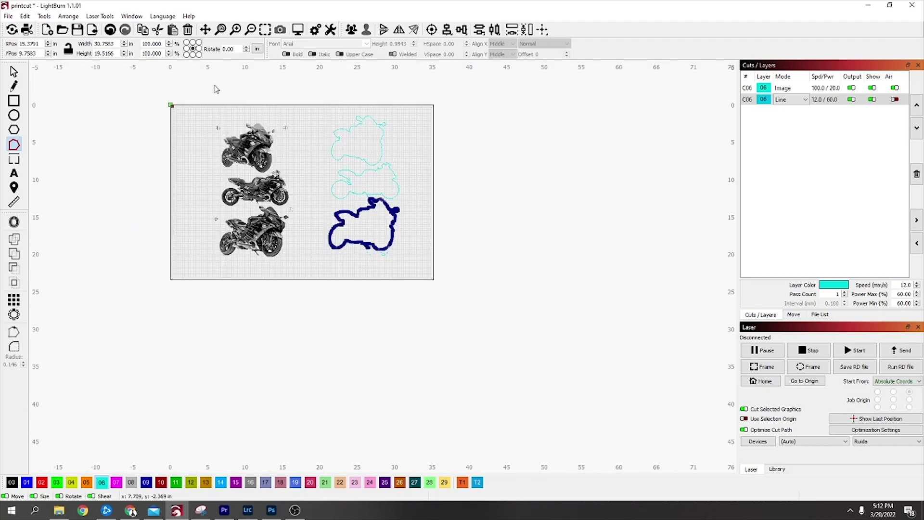
pyautogui.click(14, 72)
pyautogui.hotkey('ctrl', 'a')
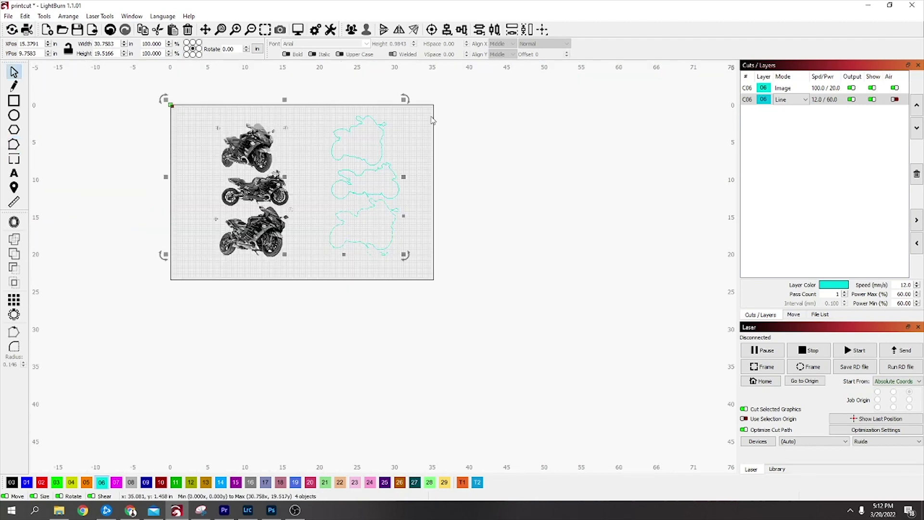
pyautogui.moveTo(423, 117); pyautogui.dragTo(319, 266)
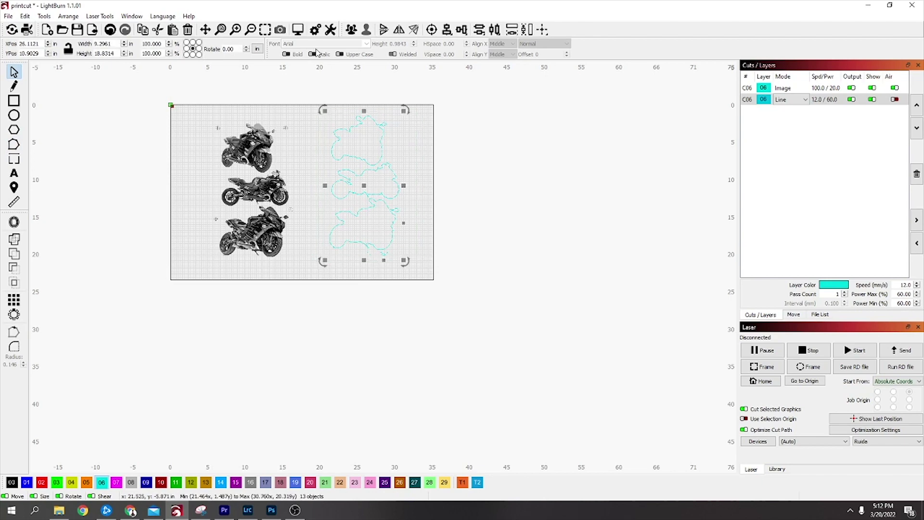
pyautogui.click(350, 29)
# Move the outline group onto the motorcycle photos and nudge it to match their edges
pyautogui.scroll(2, 395, 197)
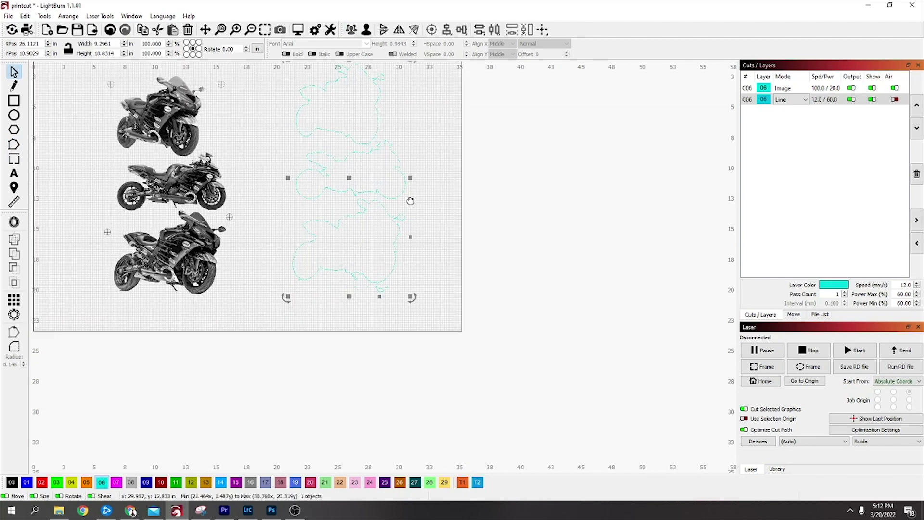
pyautogui.moveTo(410, 201); pyautogui.dragTo(536, 252)
pyautogui.moveTo(491, 224); pyautogui.dragTo(313, 240)
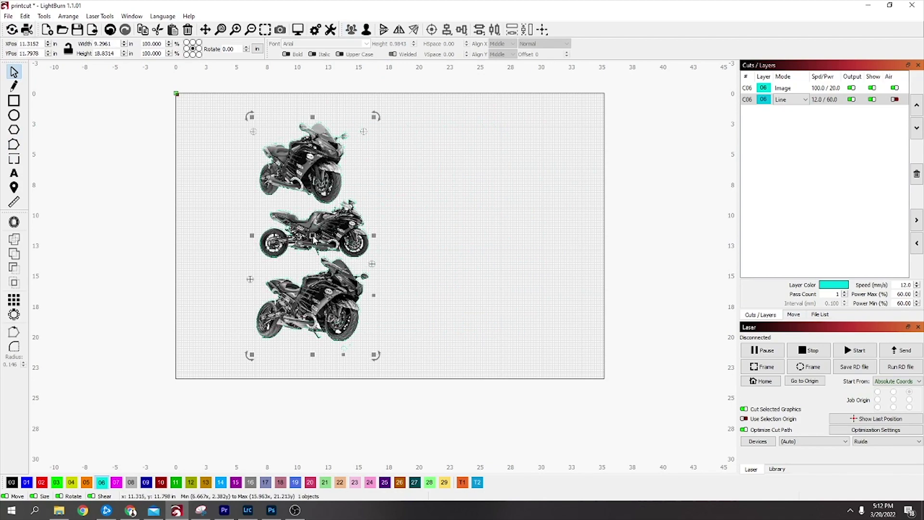
pyautogui.scroll(5, 313, 239)
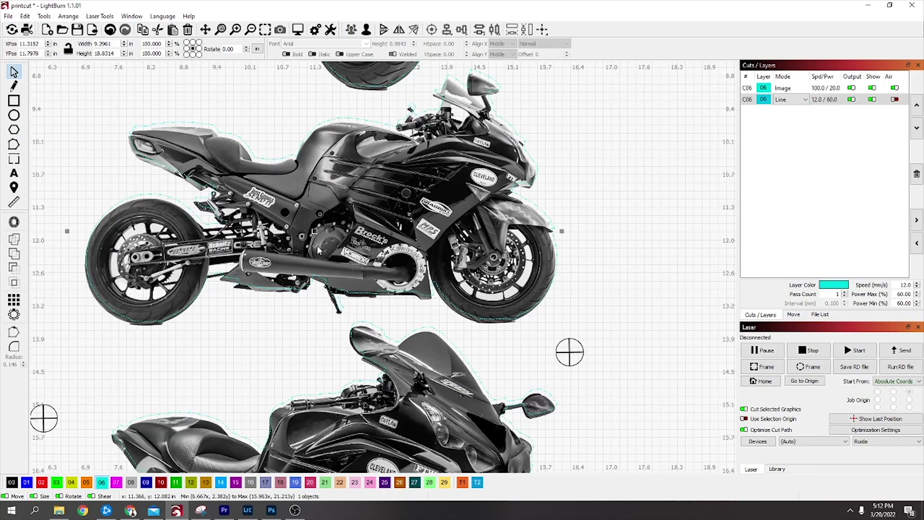
pyautogui.moveTo(314, 231); pyautogui.dragTo(312, 236)
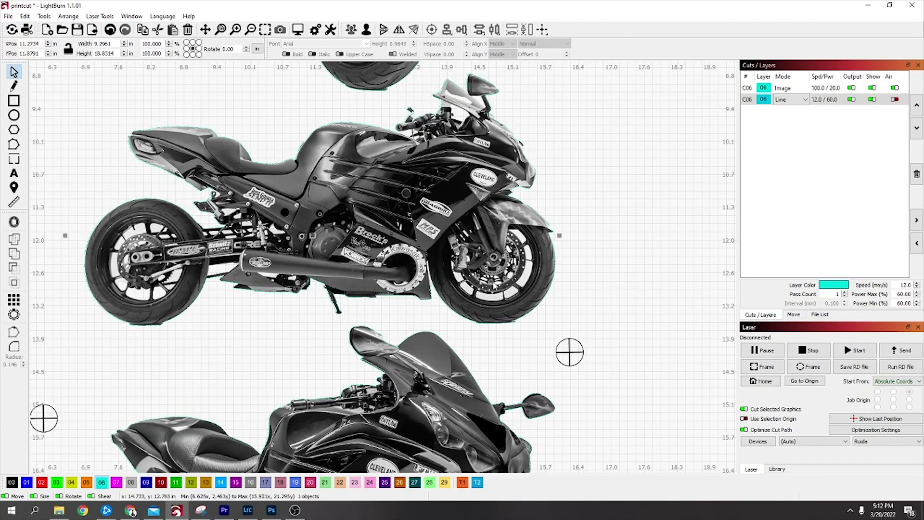
pyautogui.scroll(-5, 498, 284)
pyautogui.scroll(8, 511, 301)
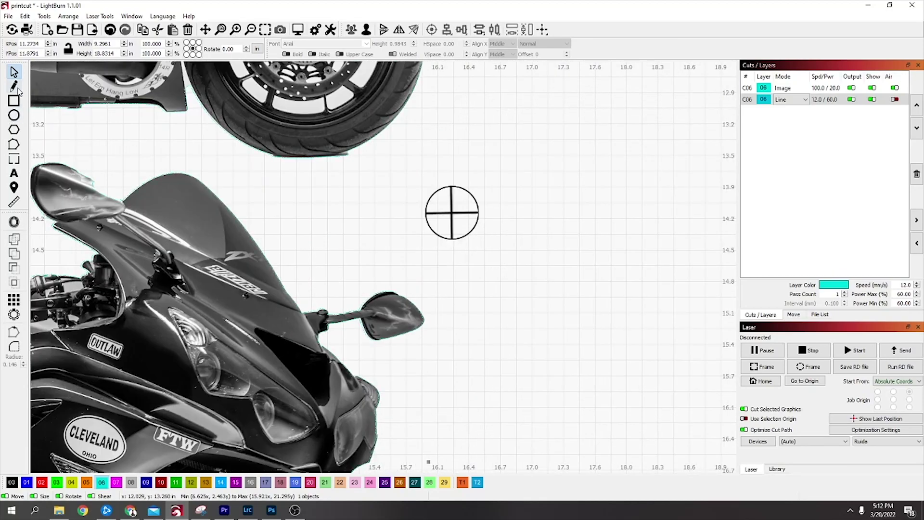
# Draw a vertical and a horizontal line crossing at the crosshair target's centre
pyautogui.click(13, 86)
pyautogui.scroll(6, 539, 262)
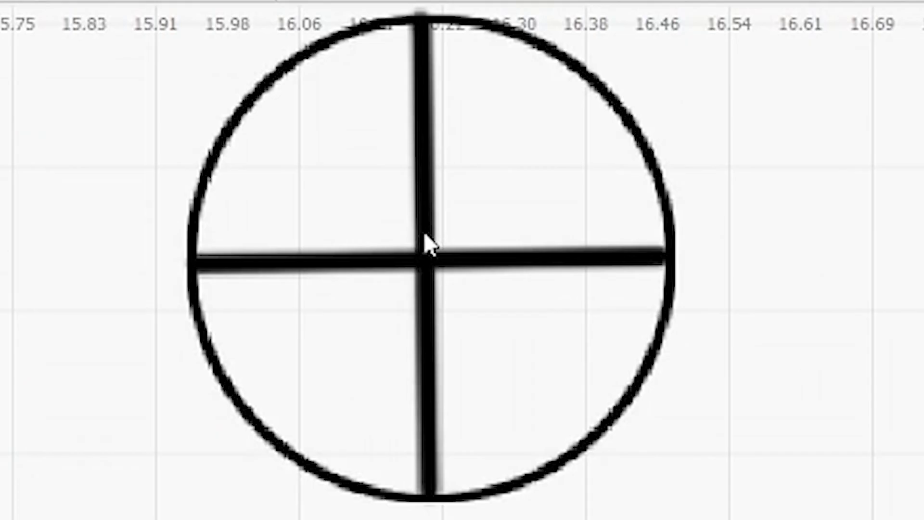
pyautogui.click(317, 140)
pyautogui.click(424, 283)
pyautogui.press('Escape')
pyautogui.moveTo(398, 256); pyautogui.dragTo(456, 301)
pyautogui.scroll(5, 416, 287)
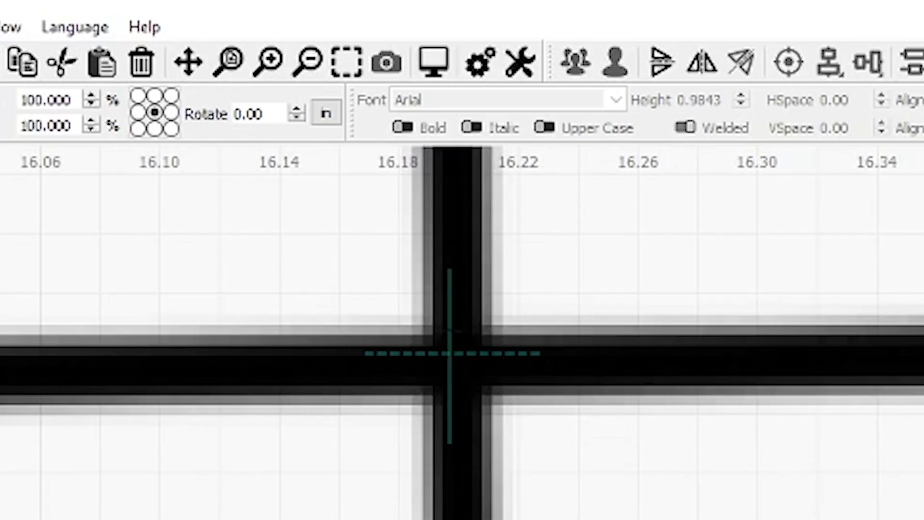
# Group the two lines into one cross and centre it on the target
pyautogui.hotkey('ctrl', 'a')
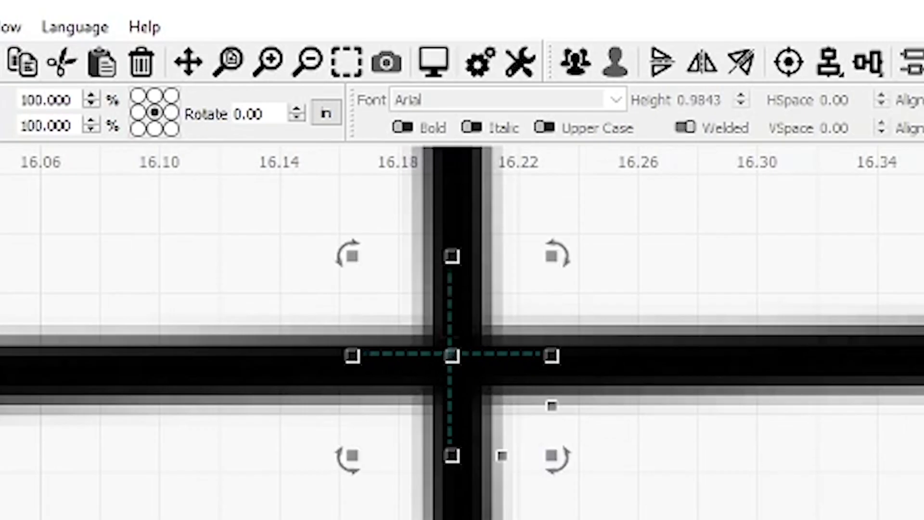
pyautogui.click(577, 72)
pyautogui.moveTo(450, 356); pyautogui.dragTo(457, 362)
pyautogui.scroll(-4, 457, 362)
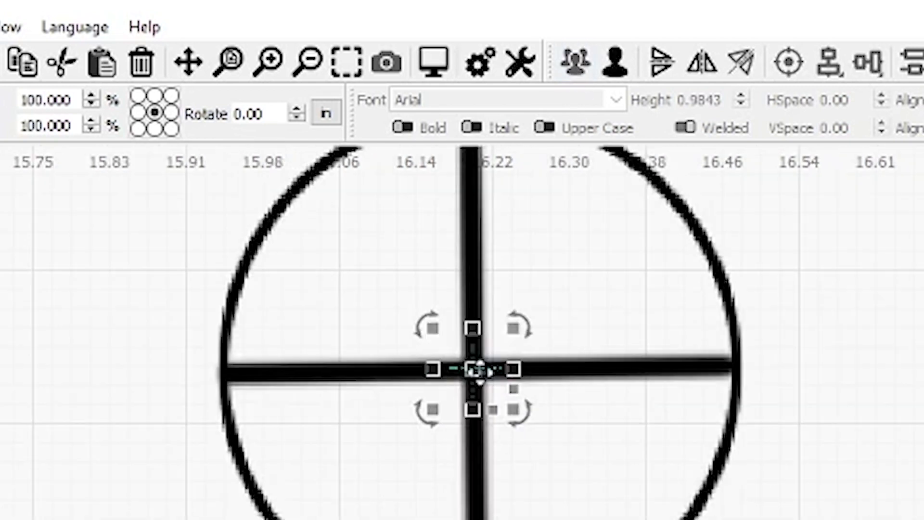
pyautogui.scroll(3, 91, 216)
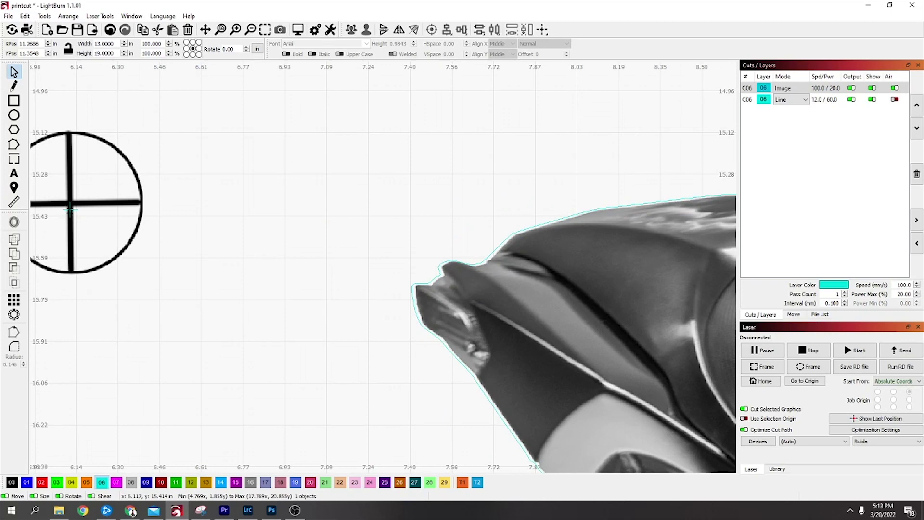
# Drag the small cross marker up past the top motorcycle
pyautogui.moveTo(70, 208); pyautogui.dragTo(70, 203)
pyautogui.scroll(-5, 113, 214)
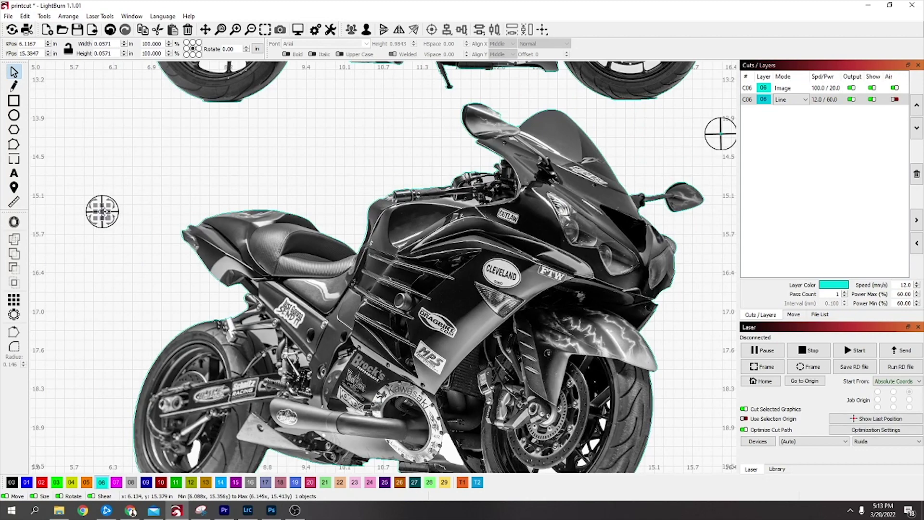
pyautogui.moveTo(102, 213); pyautogui.dragTo(316, 114)
pyautogui.moveTo(336, 147); pyautogui.dragTo(140, 290)
pyautogui.moveTo(120, 253); pyautogui.dragTo(186, 334)
pyautogui.scroll(-3, 249, 274)
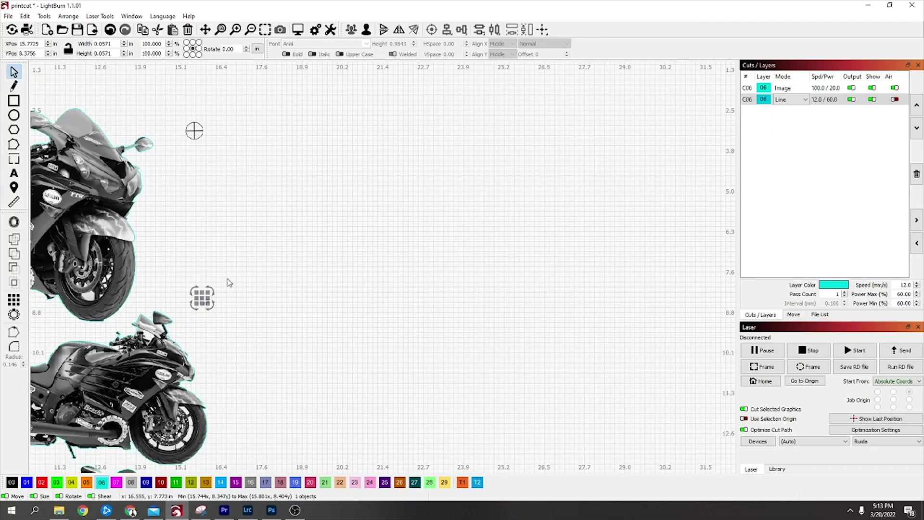
# Zoom in and drop the marker exactly on the upper crosshair target's centre
pyautogui.moveTo(197, 301); pyautogui.dragTo(187, 105)
pyautogui.scroll(5, 176, 103)
pyautogui.scroll(3, 186, 95)
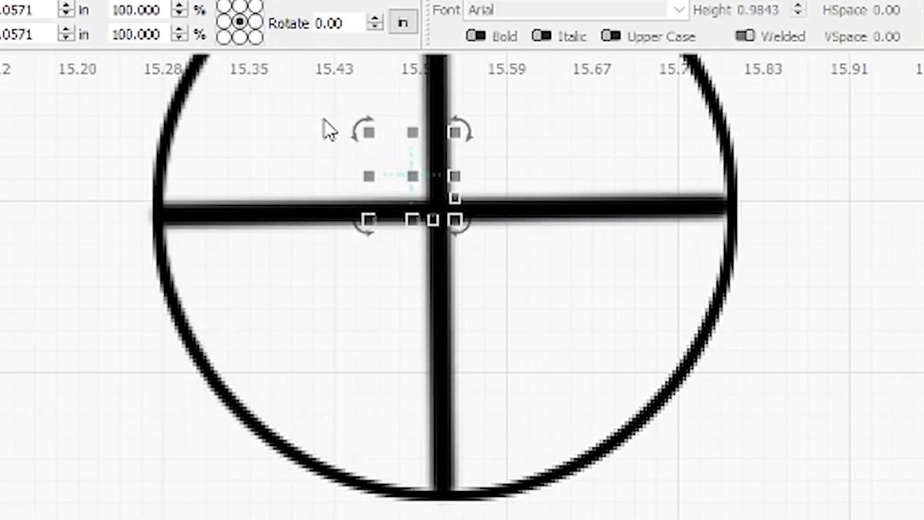
pyautogui.moveTo(261, 108); pyautogui.dragTo(270, 122)
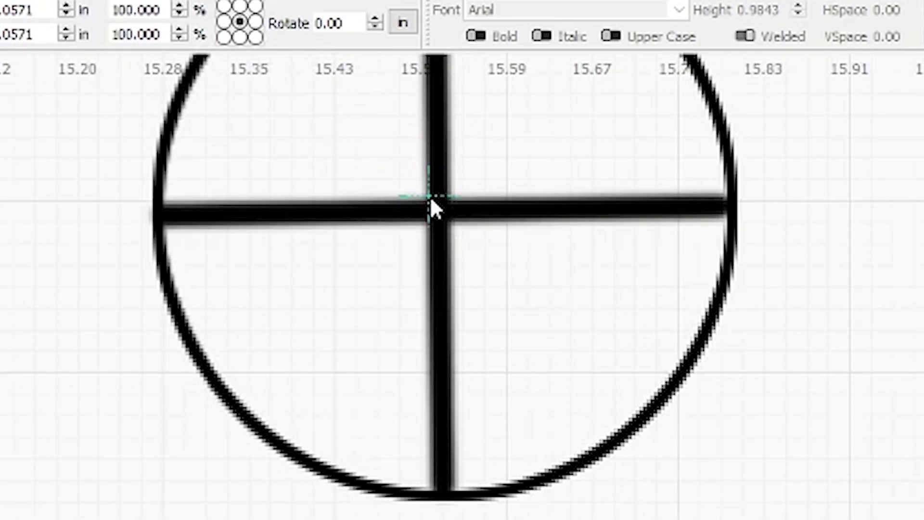
pyautogui.moveTo(429, 195); pyautogui.dragTo(439, 209)
pyautogui.moveTo(439, 209); pyautogui.dragTo(439, 209)
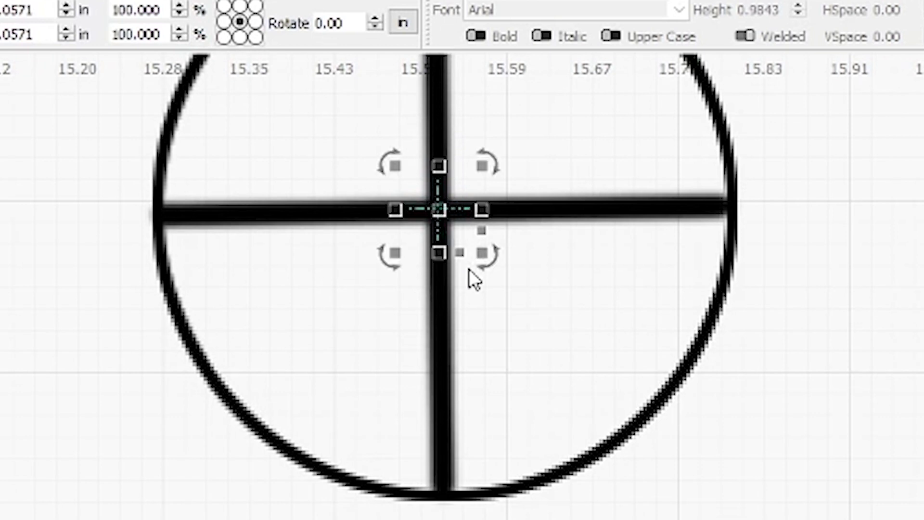
pyautogui.scroll(-1, 460, 281)
pyautogui.scroll(-10, 460, 281)
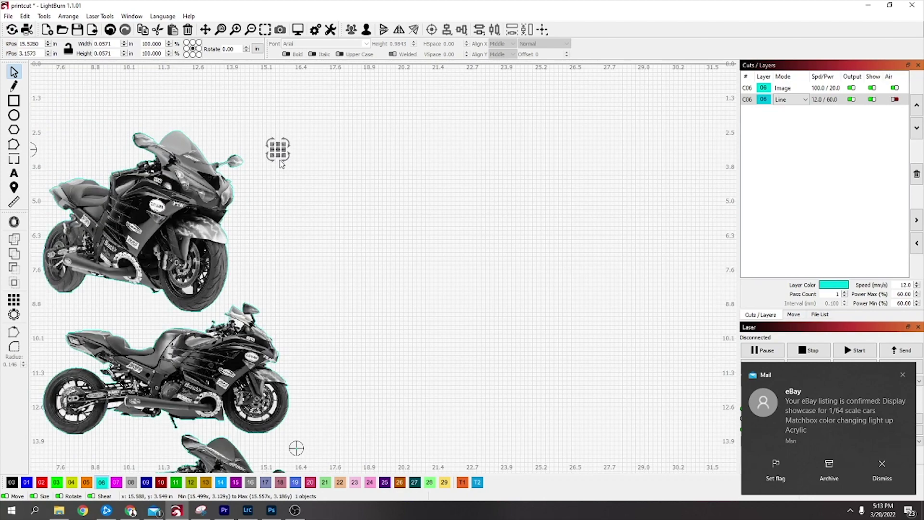
pyautogui.scroll(-2, 317, 236)
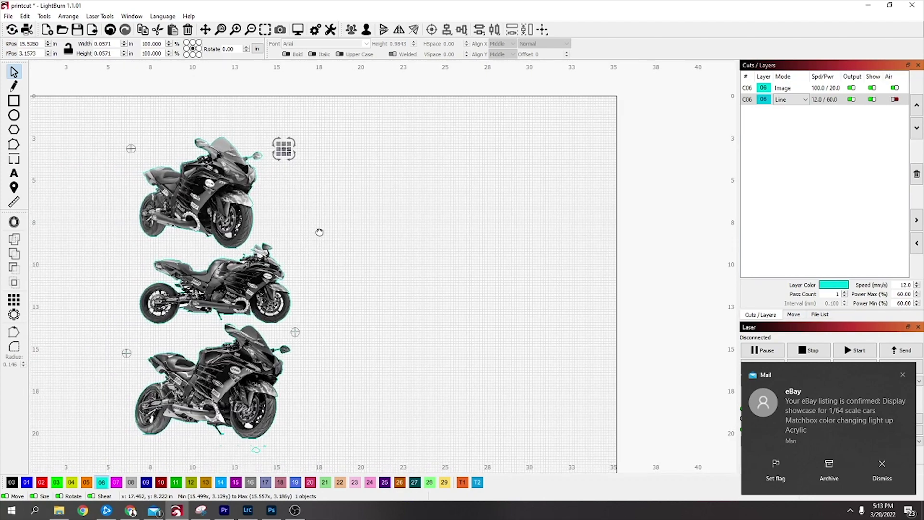
pyautogui.scroll(2, 424, 221)
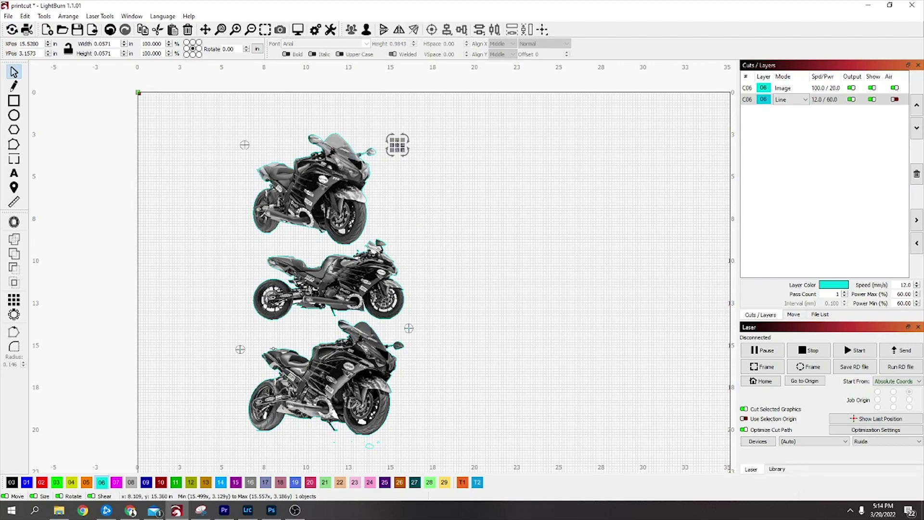
pyautogui.scroll(4, 242, 370)
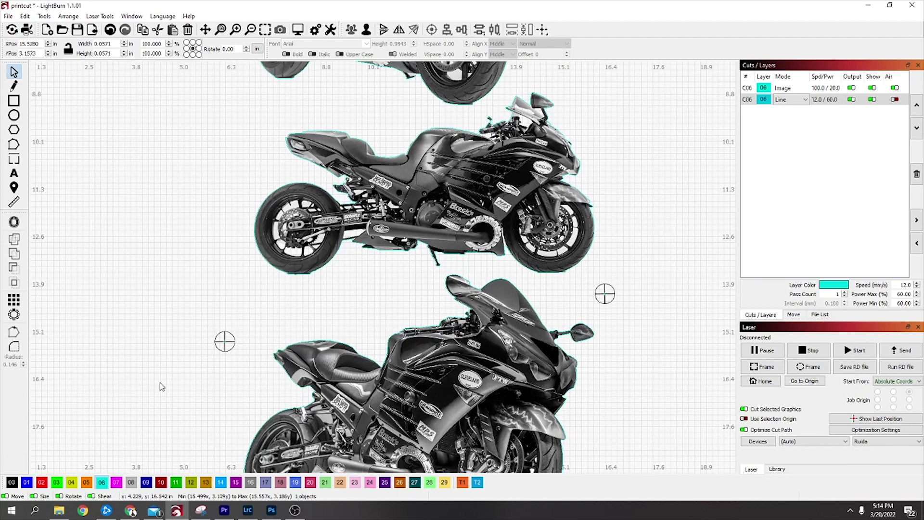
pyautogui.scroll(10, 225, 343)
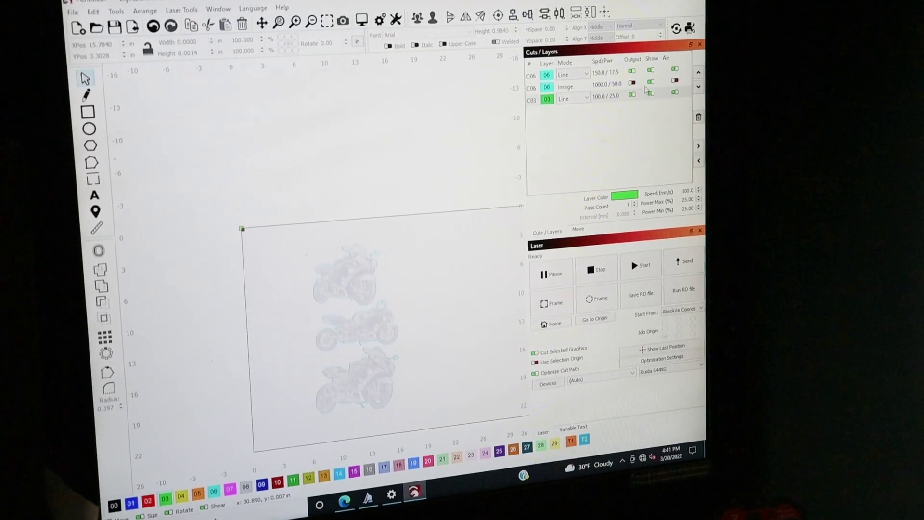
# Turn off Show for the Image layer to hide the motorcycle photos, leaving only the cut outlines
pyautogui.click(650, 82)
pyautogui.scroll(3, 361, 322)
pyautogui.scroll(1, 418, 192)
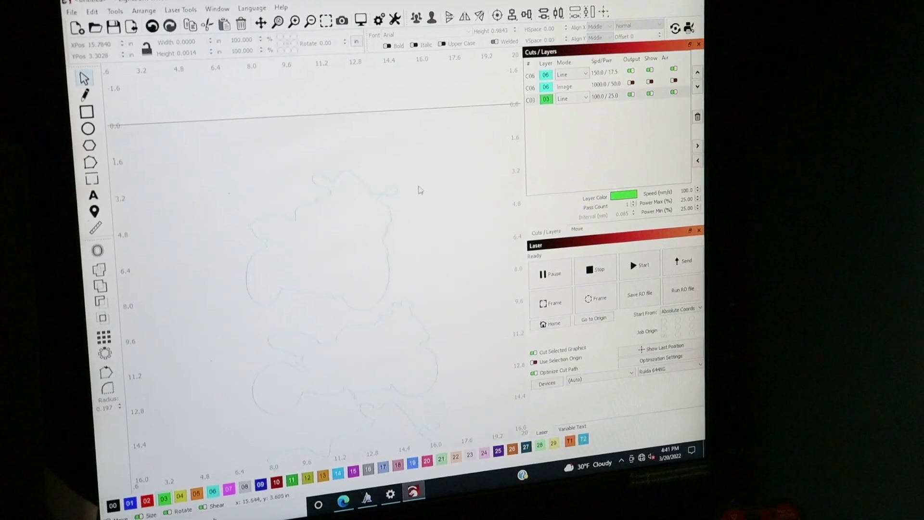
pyautogui.scroll(-1, 235, 253)
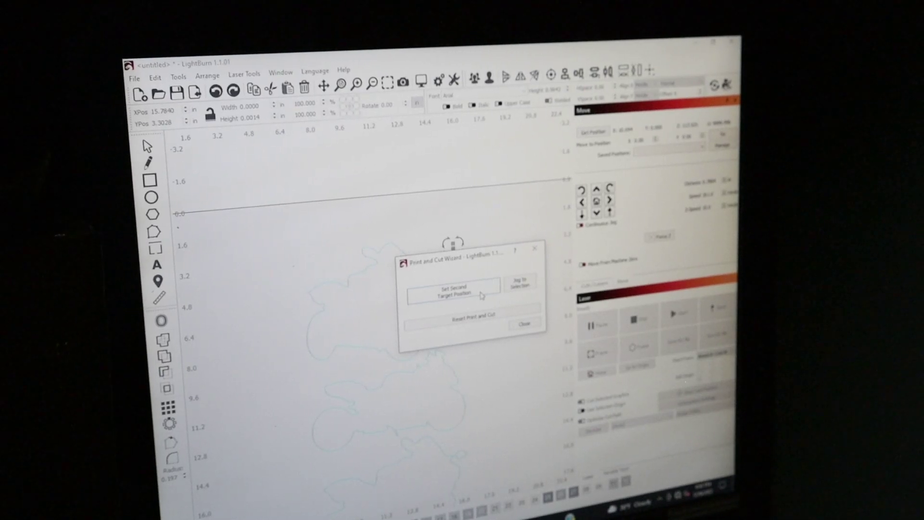
# Move the laser to the second target, record it, and align the outputs with scaling
pyautogui.click(482, 295)
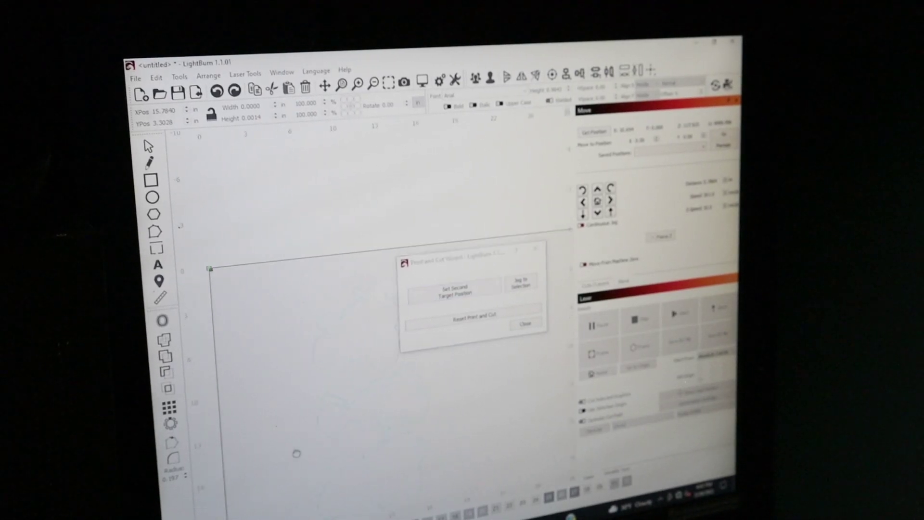
pyautogui.click(331, 440)
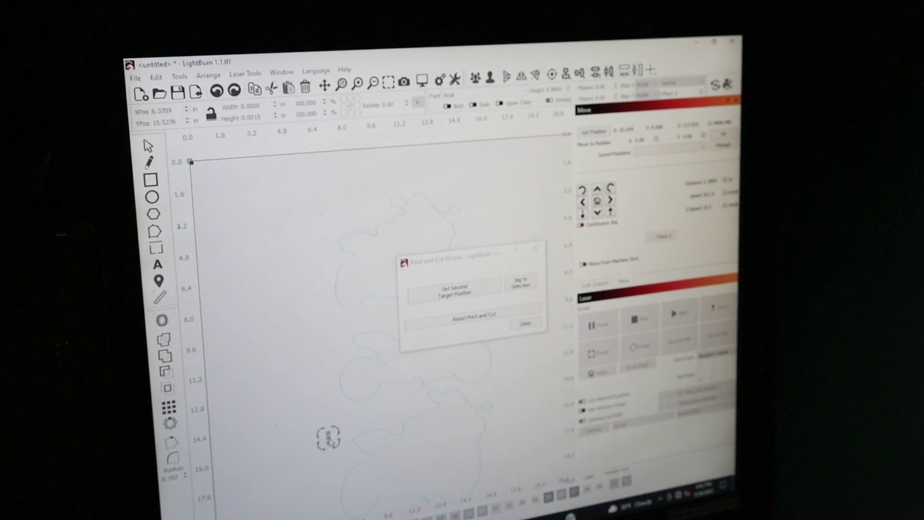
pyautogui.scroll(5, 329, 446)
pyautogui.scroll(-2, 332, 445)
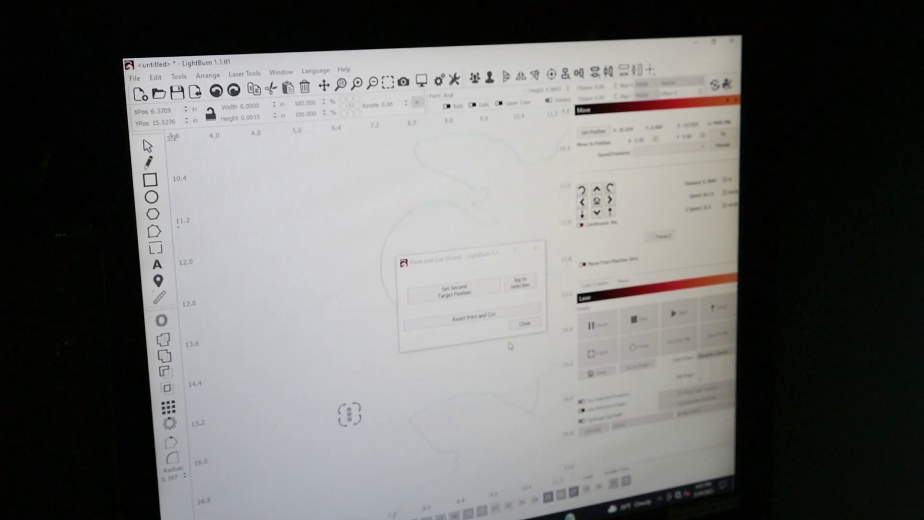
pyautogui.scroll(-2, 478, 356)
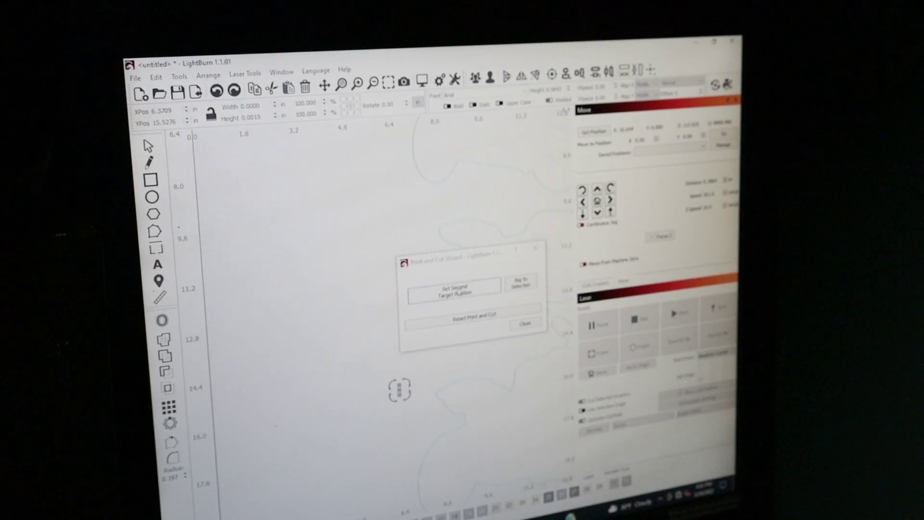
pyautogui.click(458, 292)
pyautogui.click(459, 293)
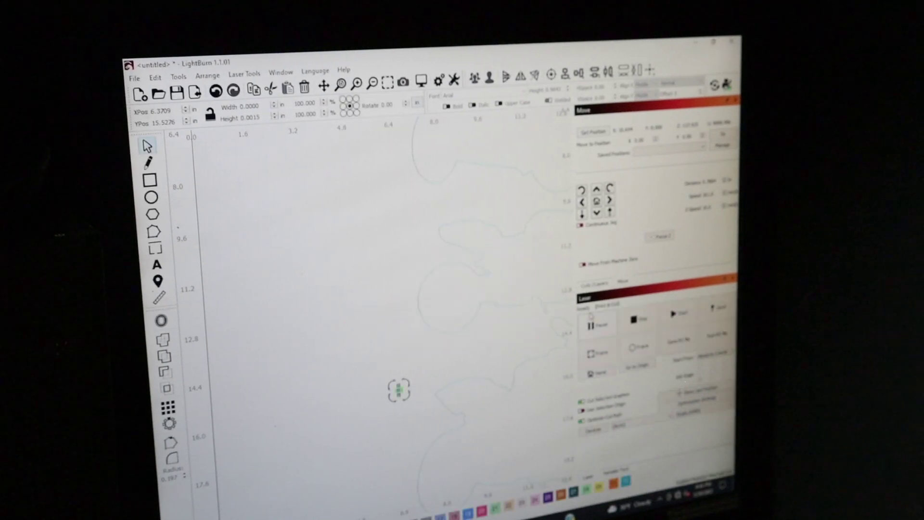